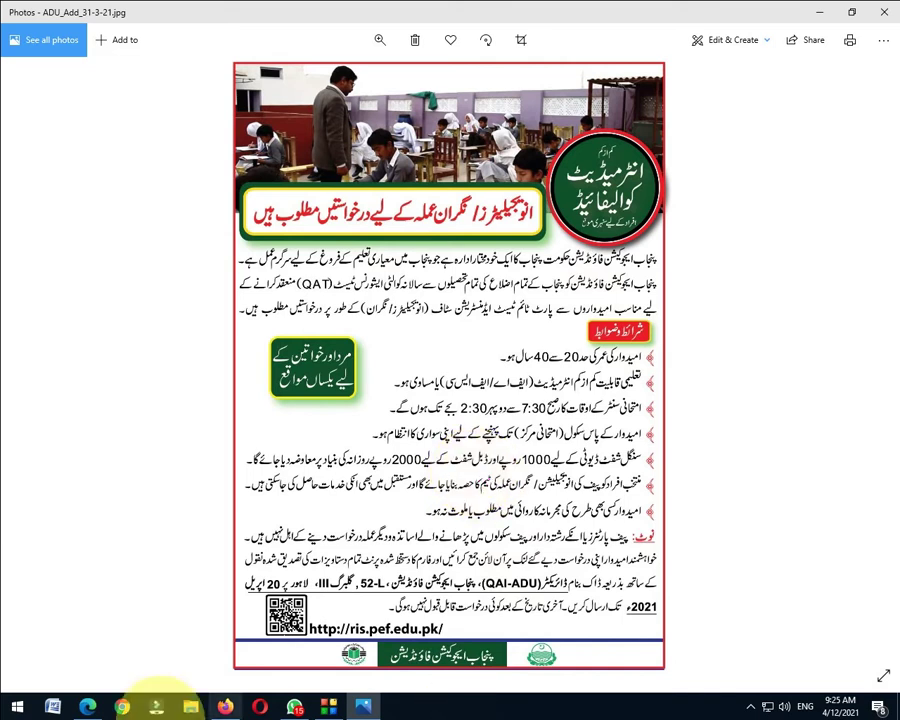
In Firefox, search for ris.pef and open the PEF Recruitment System result.
click(225, 706)
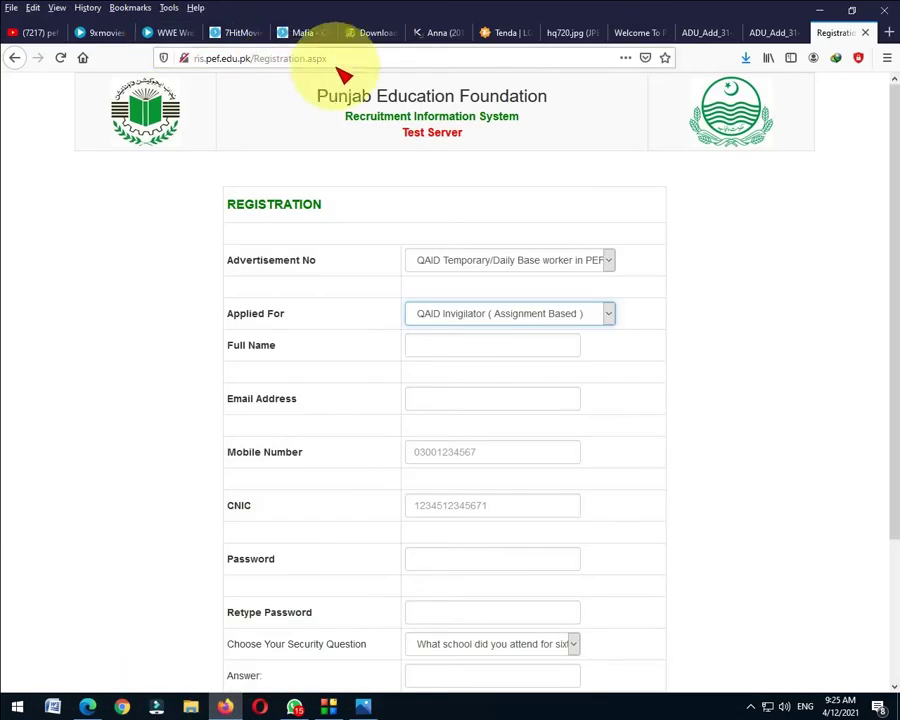
click(357, 64)
text(r)
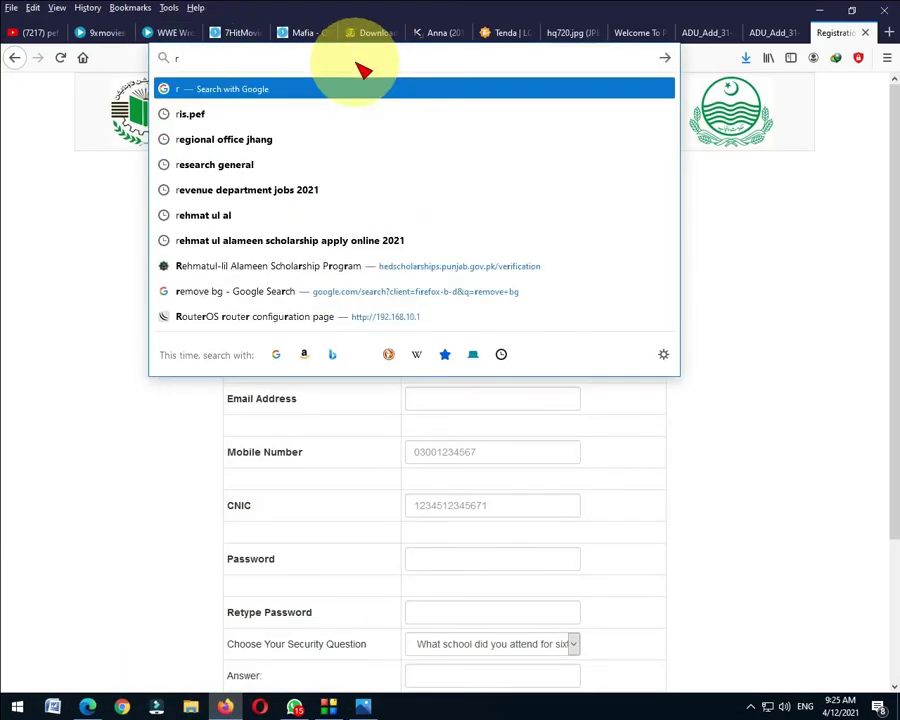
text(is.pef)
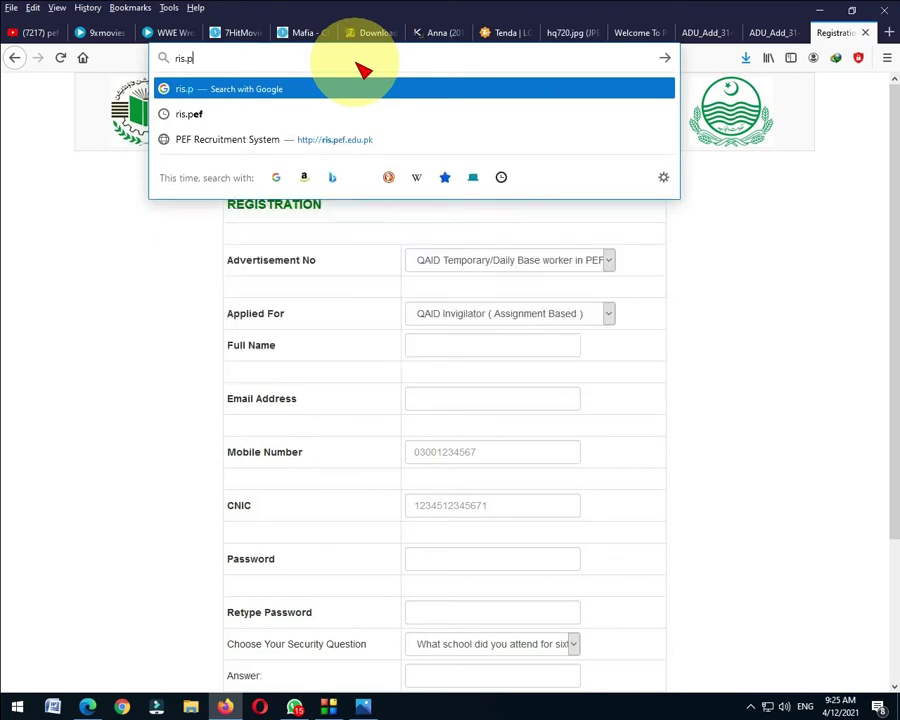
key(Return)
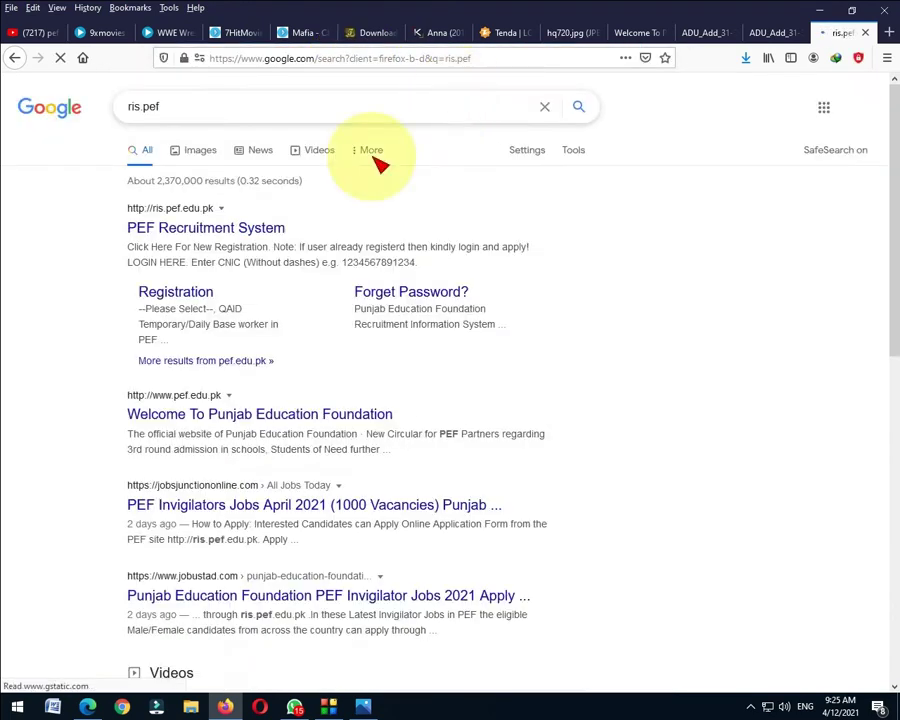
click(352, 232)
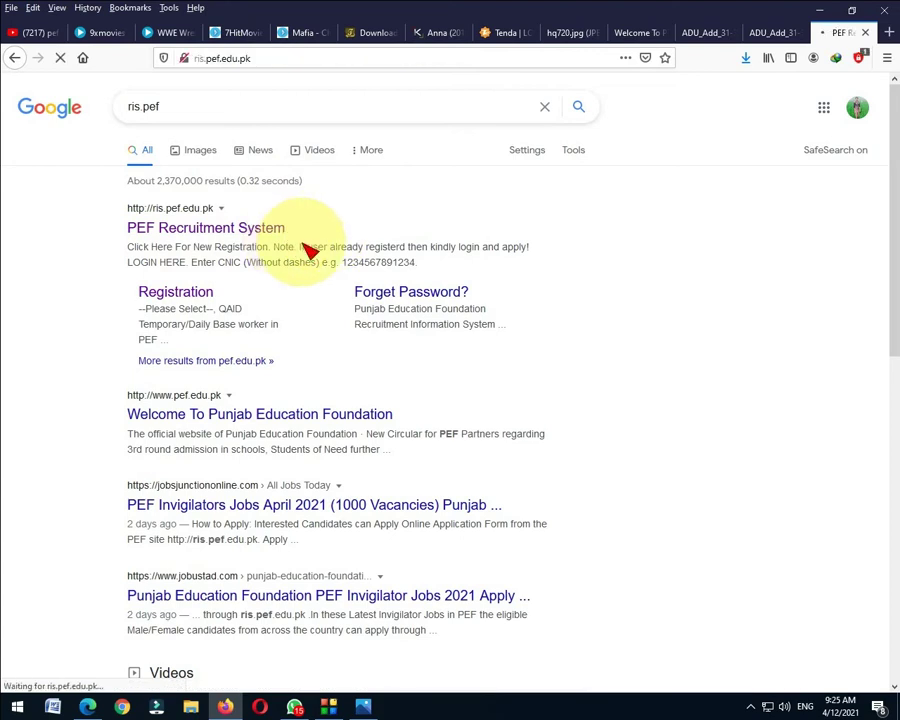
Start a new registration for the QAID Temporary/Daily Base worker advertisement, post QAID Invigilator (Assignment Based).
click(428, 236)
click(512, 261)
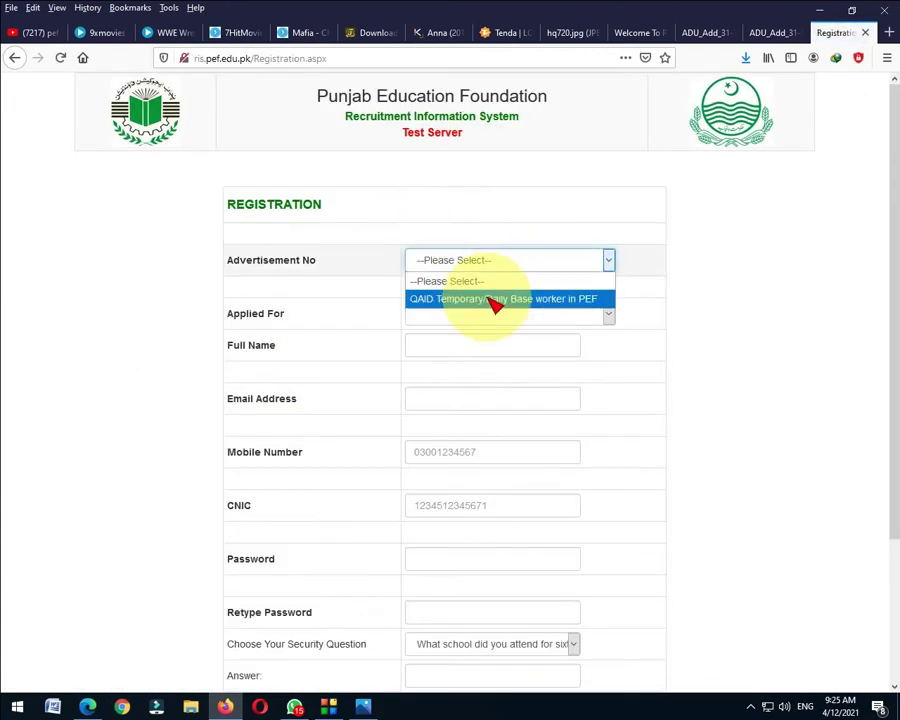
click(543, 302)
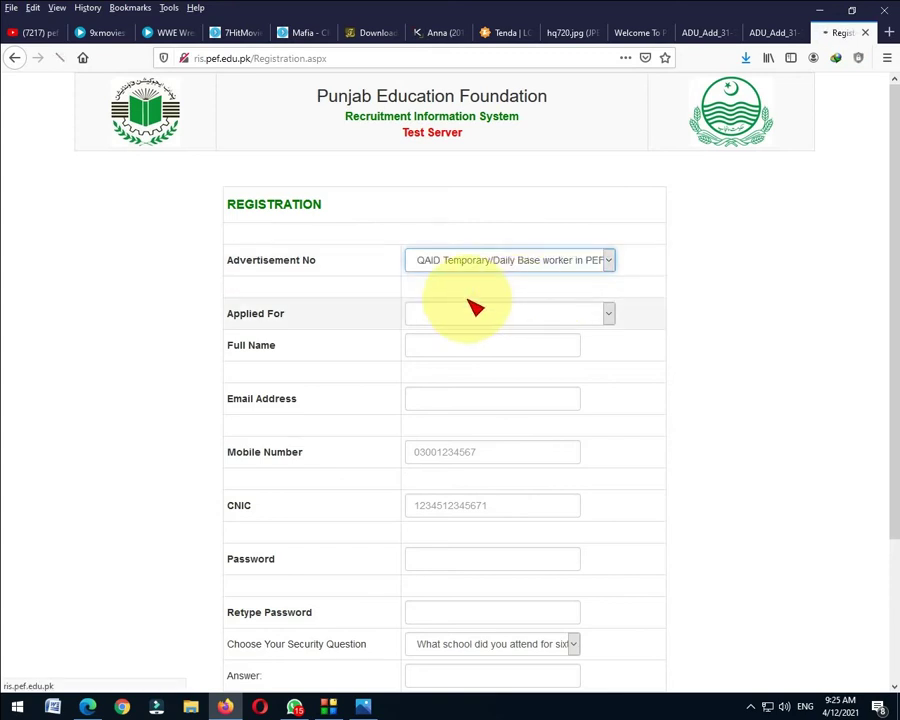
click(462, 314)
click(482, 334)
Enter the applicant's full name, e-mail address and mobile number.
click(455, 348)
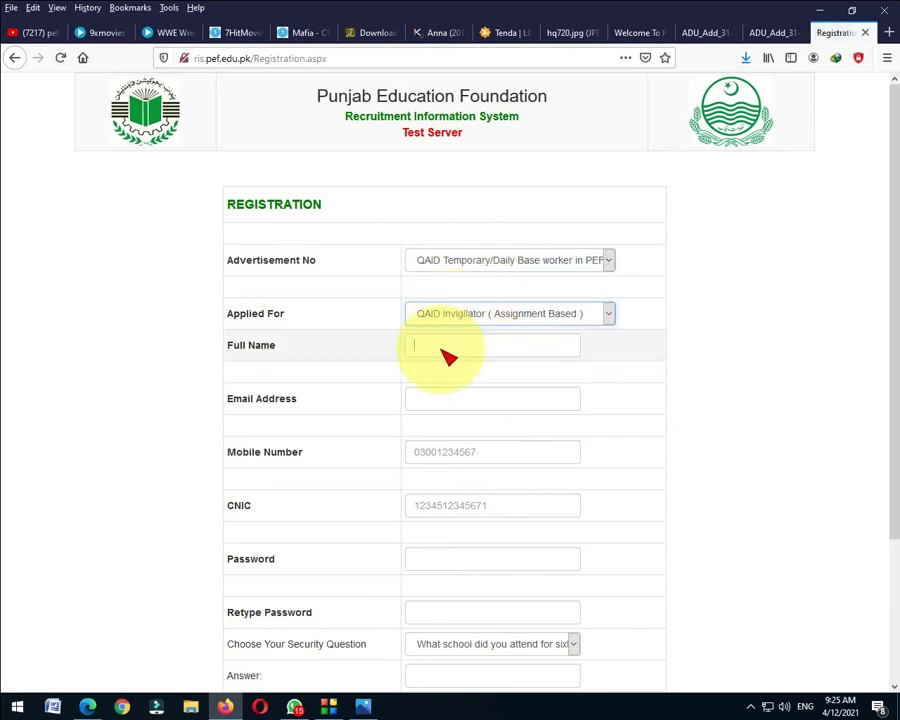
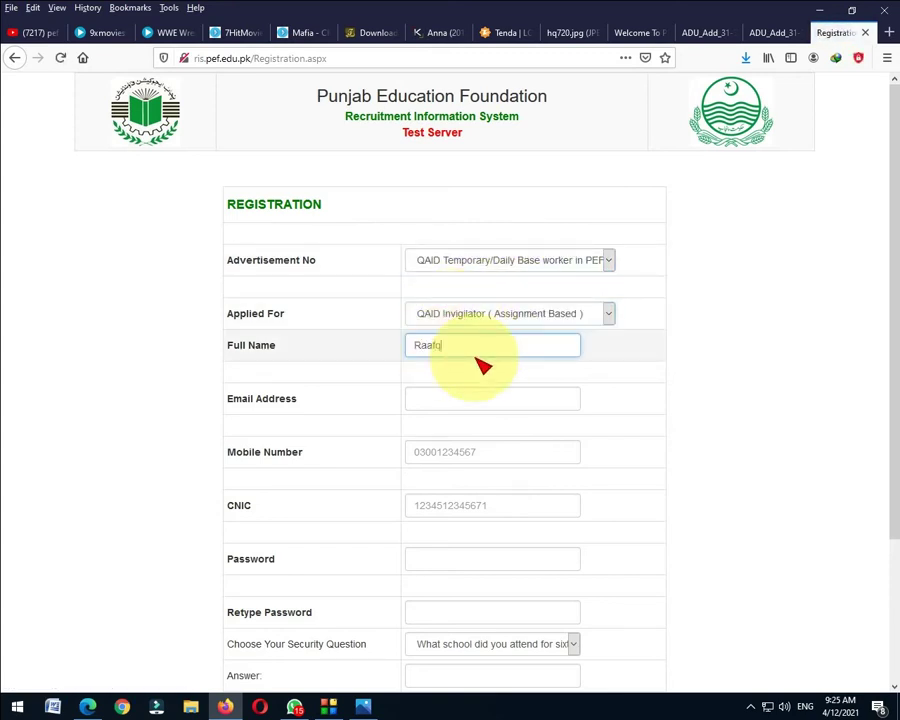
click(454, 398)
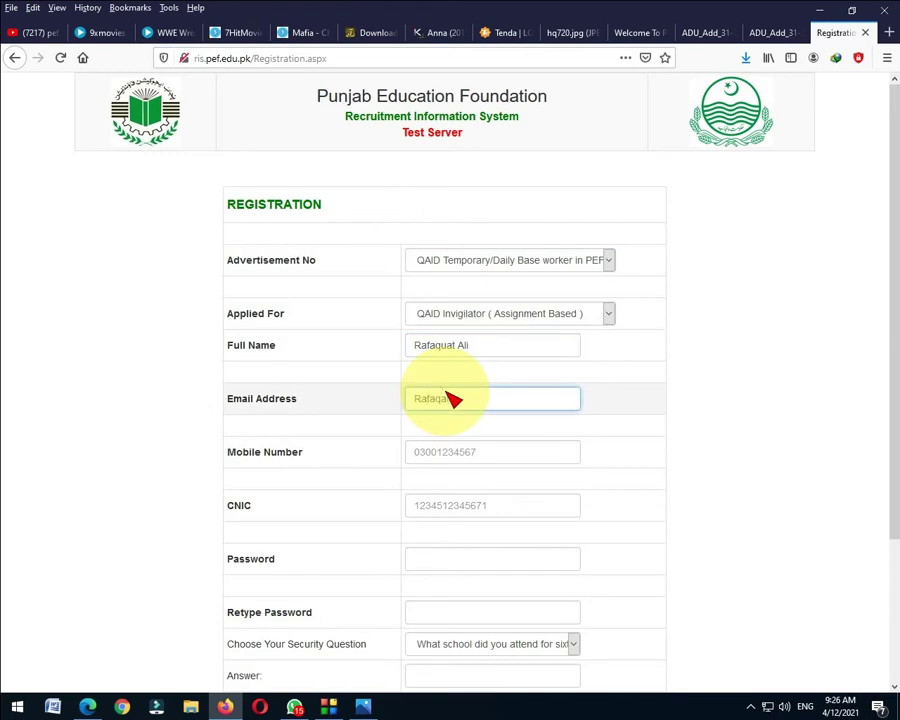
click(478, 456)
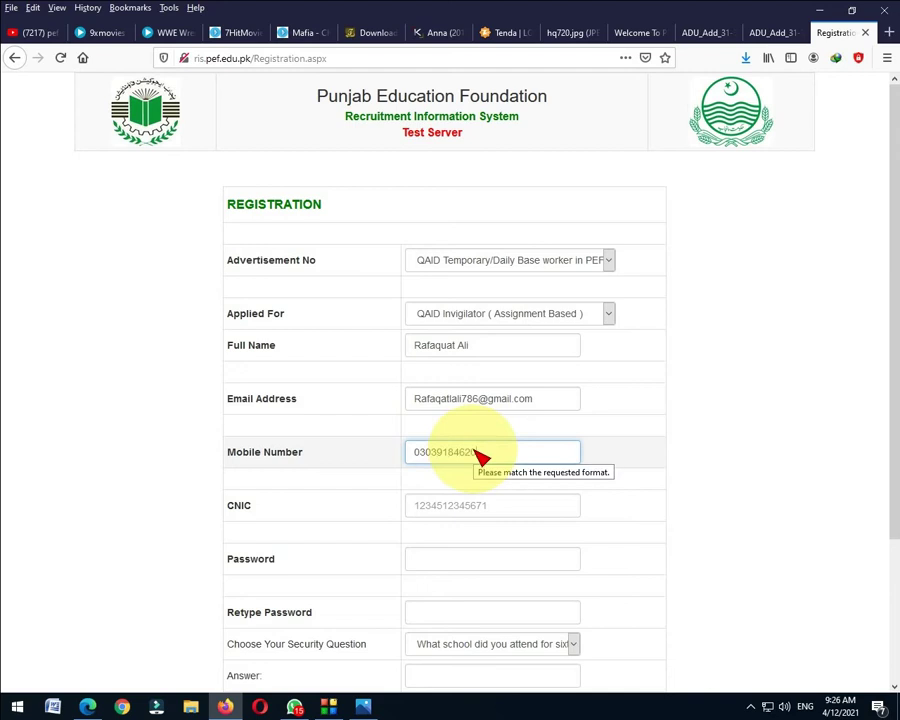
Enter the CNIC number, the account password and its confirmation.
click(478, 510)
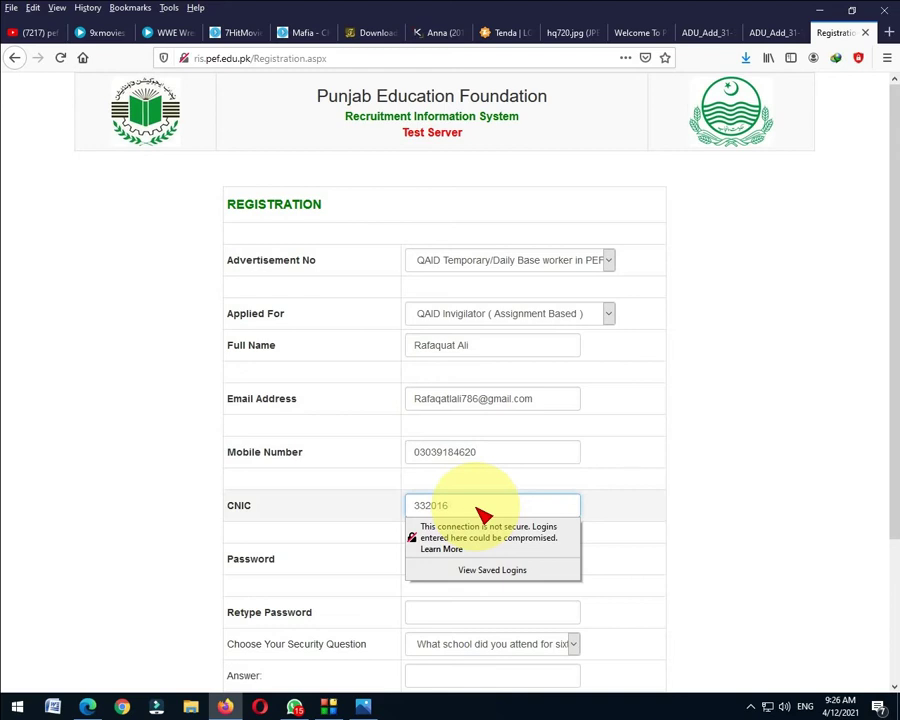
click(480, 562)
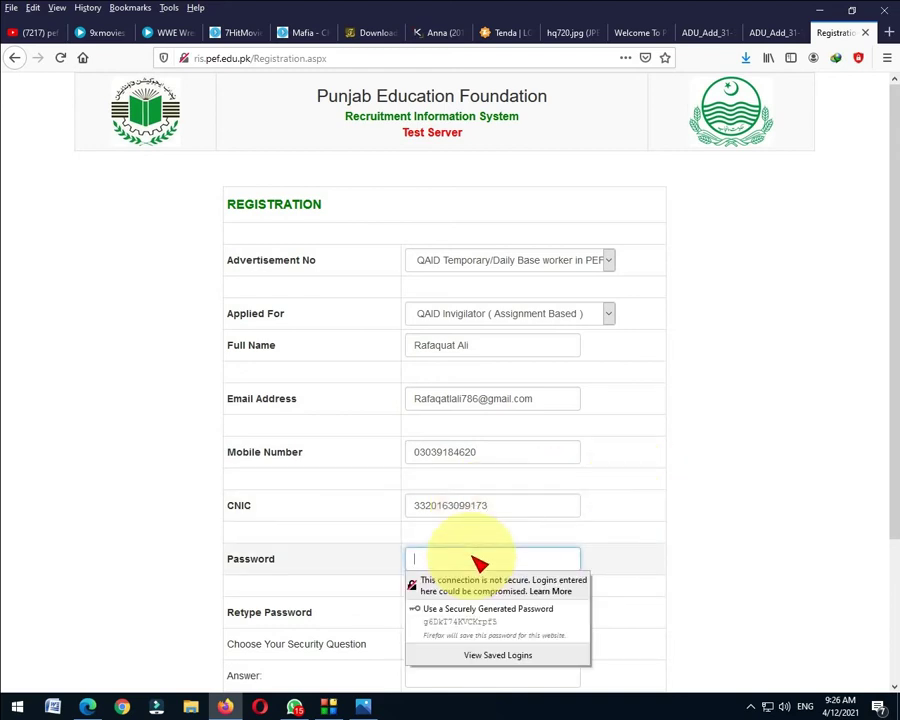
right_click(518, 552)
click(440, 614)
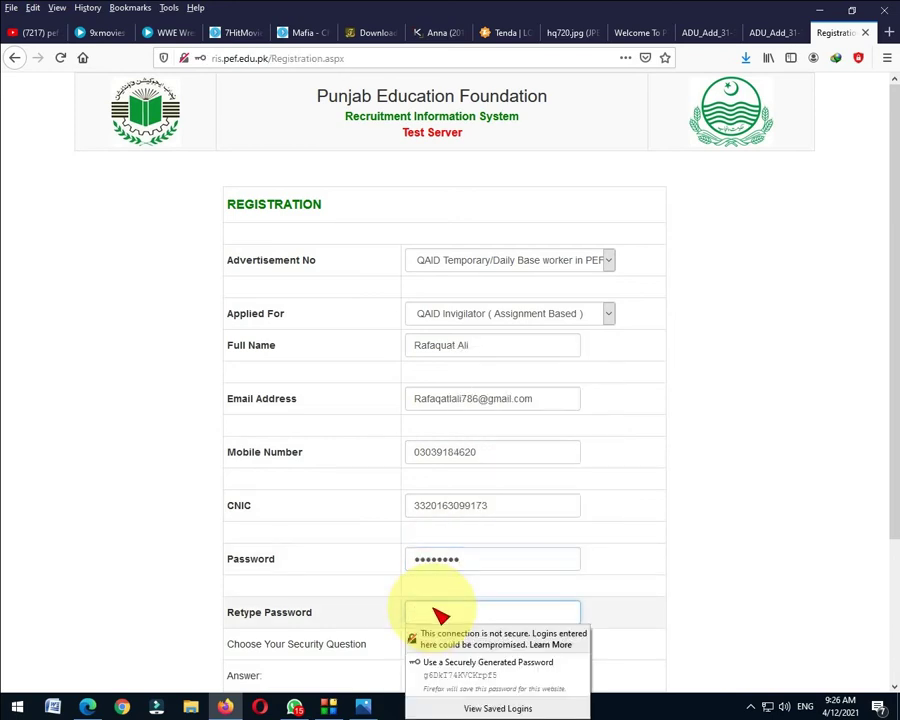
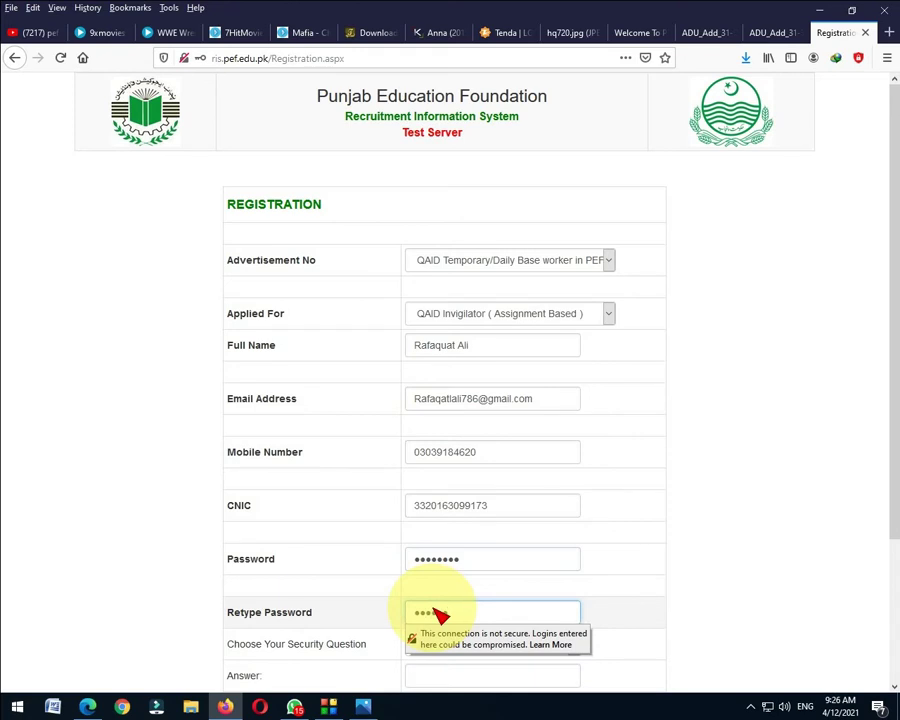
Choose the first-job company security question, enter its answer and the security code, and submit.
scroll(440, 614, down, 3)
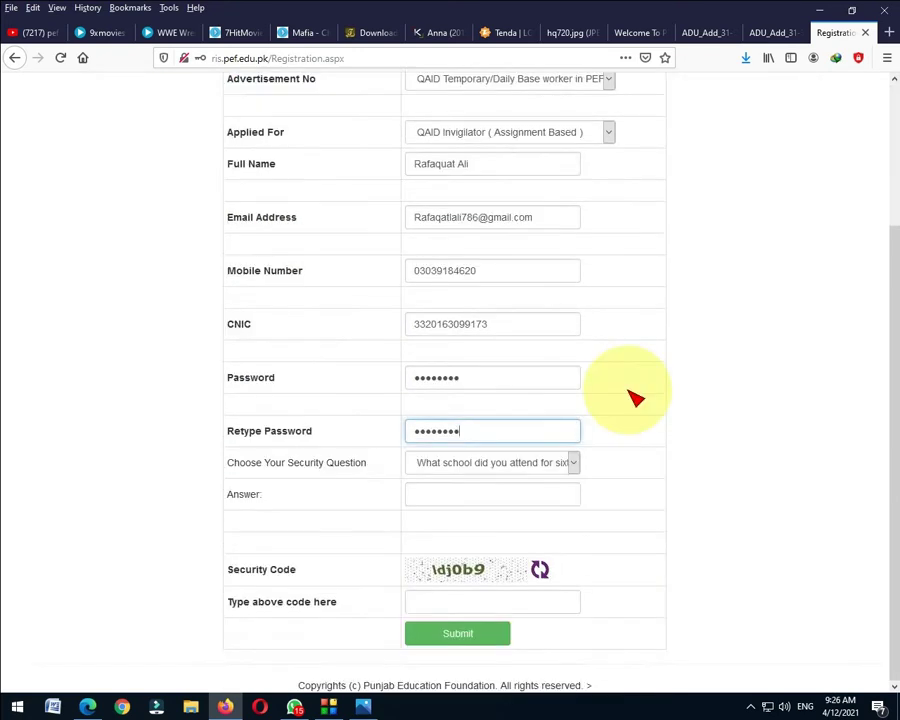
click(486, 461)
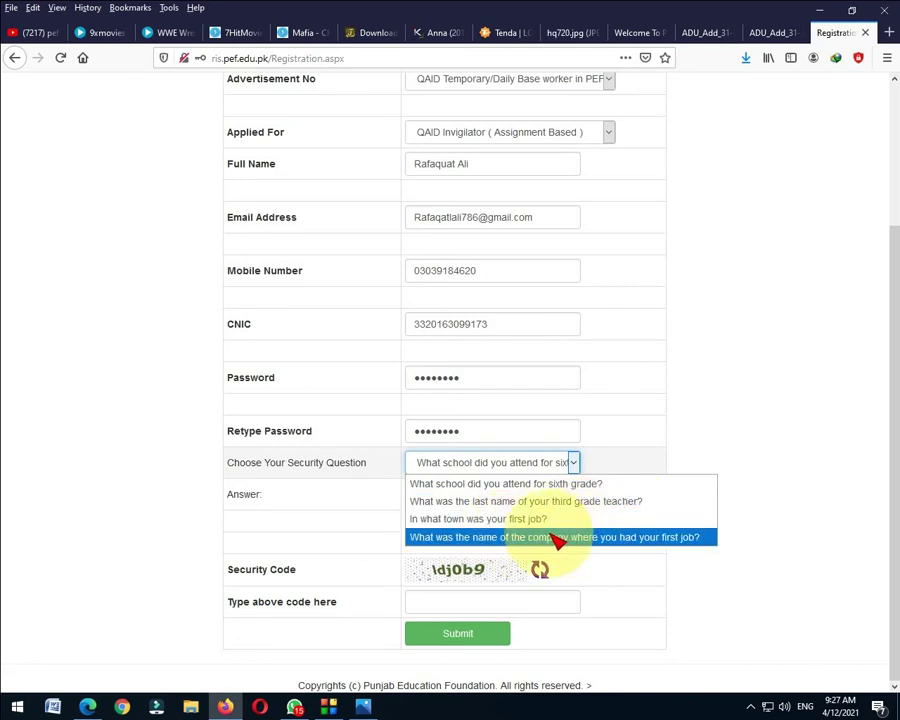
click(477, 519)
click(463, 500)
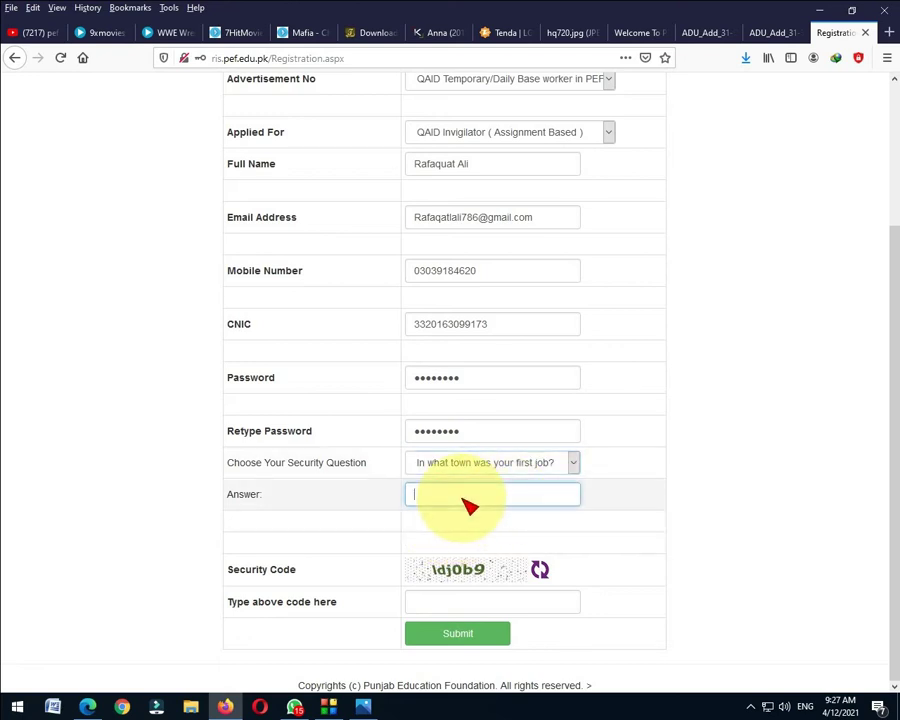
click(492, 460)
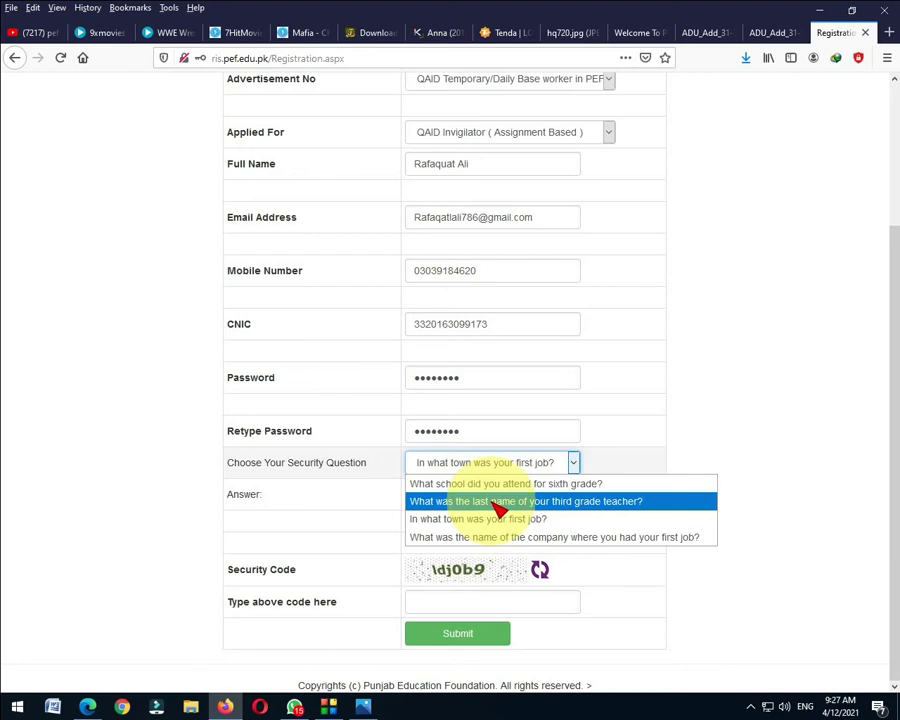
click(506, 537)
click(462, 500)
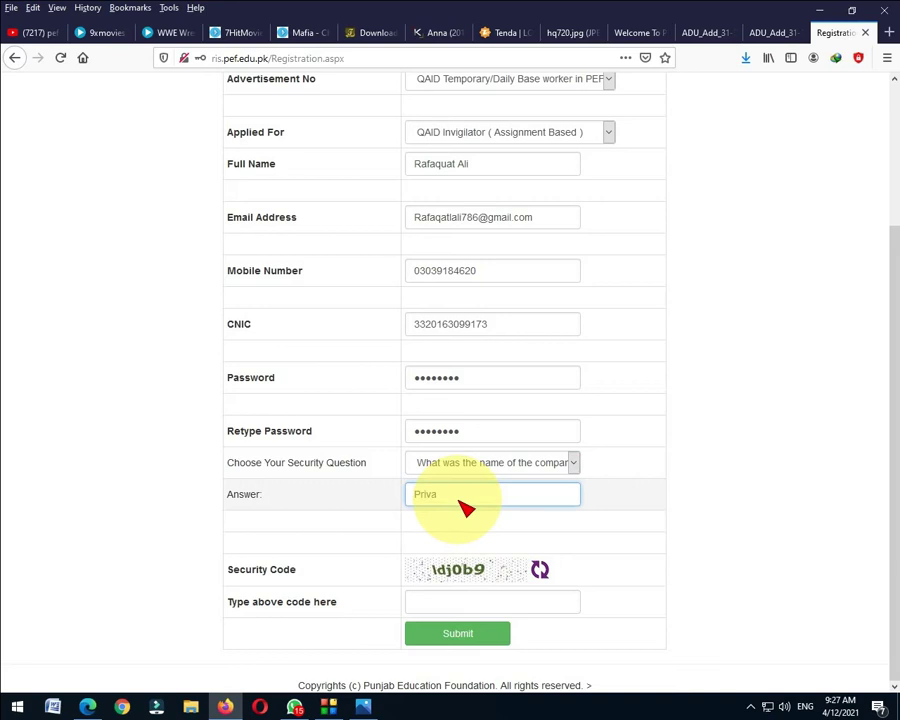
click(438, 602)
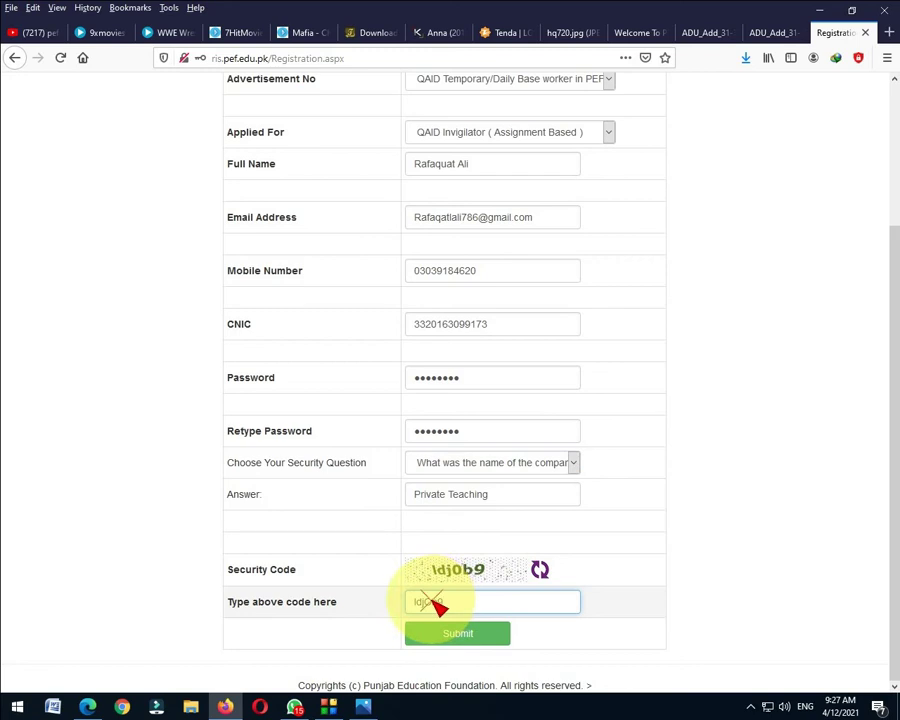
click(462, 638)
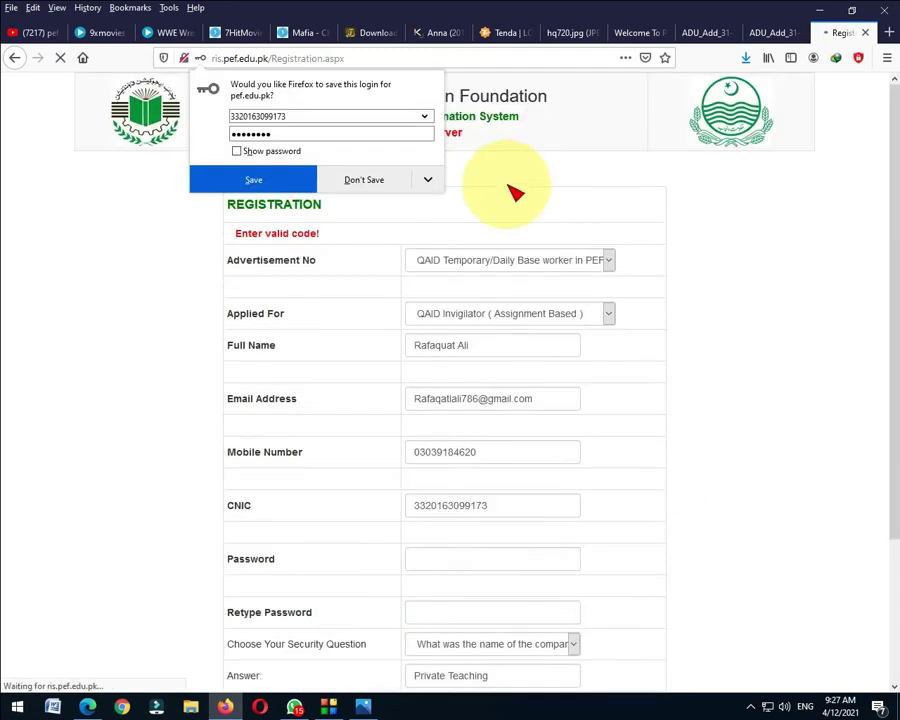
Decline saving the login, replace the security code with a new one, and resubmit.
click(372, 183)
scroll(530, 314, down, 3)
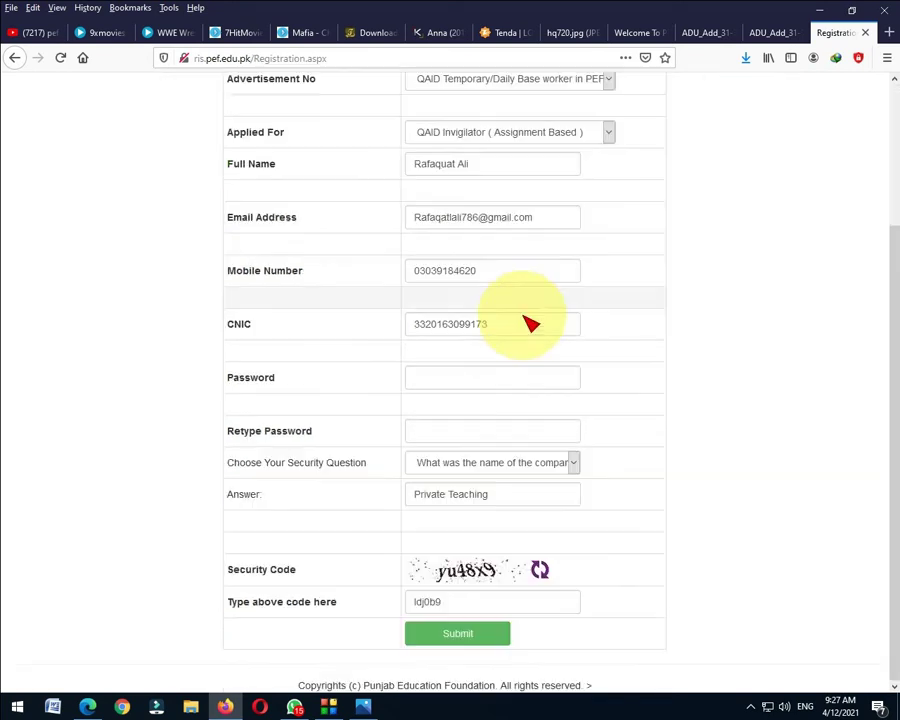
drag(452, 609, 366, 601)
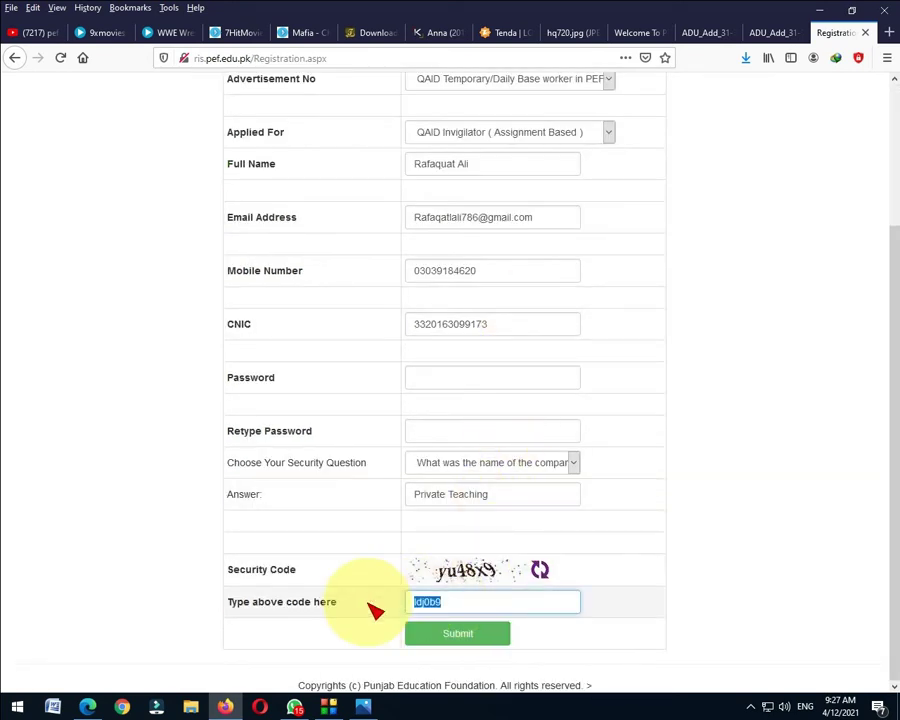
text(yu48x9)
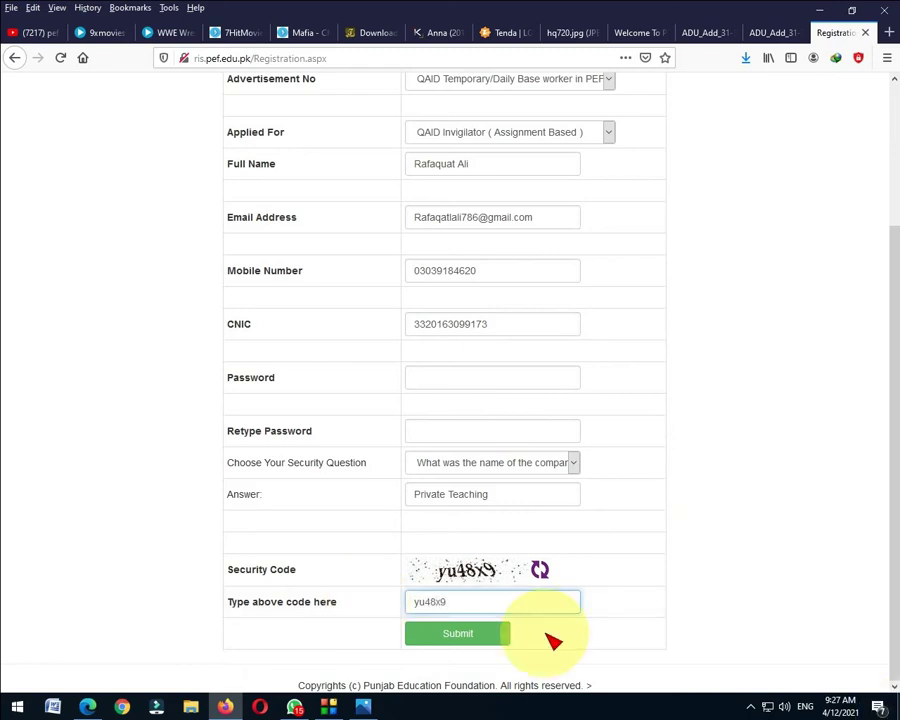
click(479, 640)
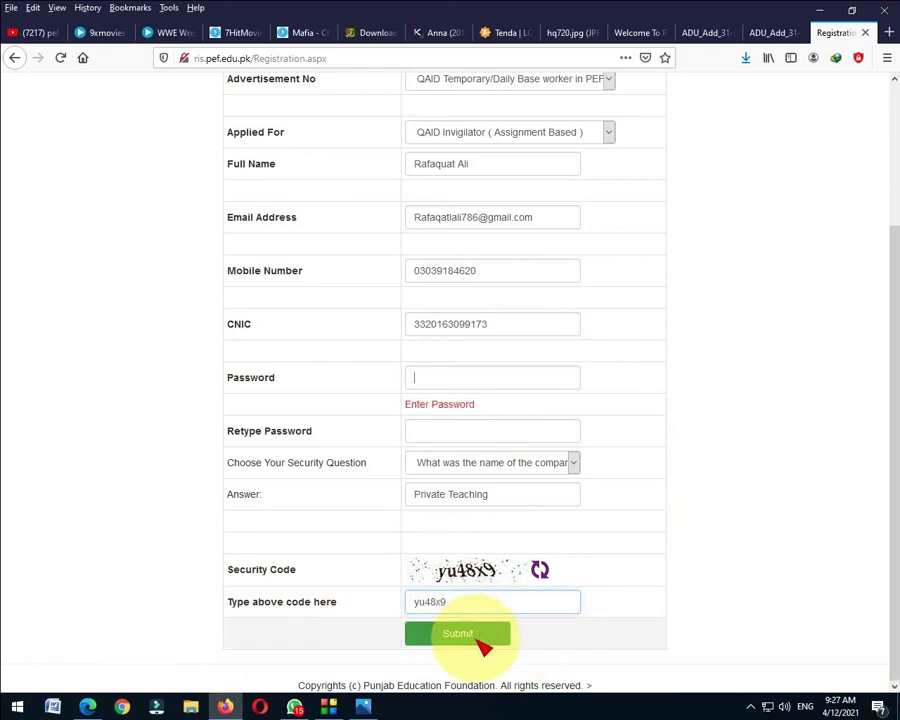
Re-enter both password fields and submit the registration, declining to save the login.
click(437, 383)
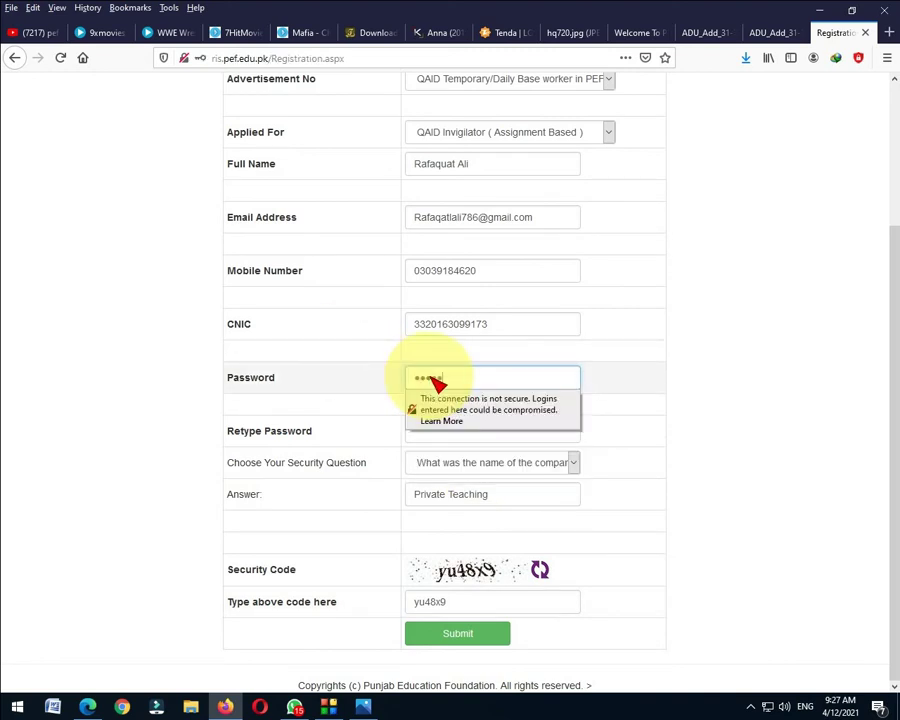
click(416, 438)
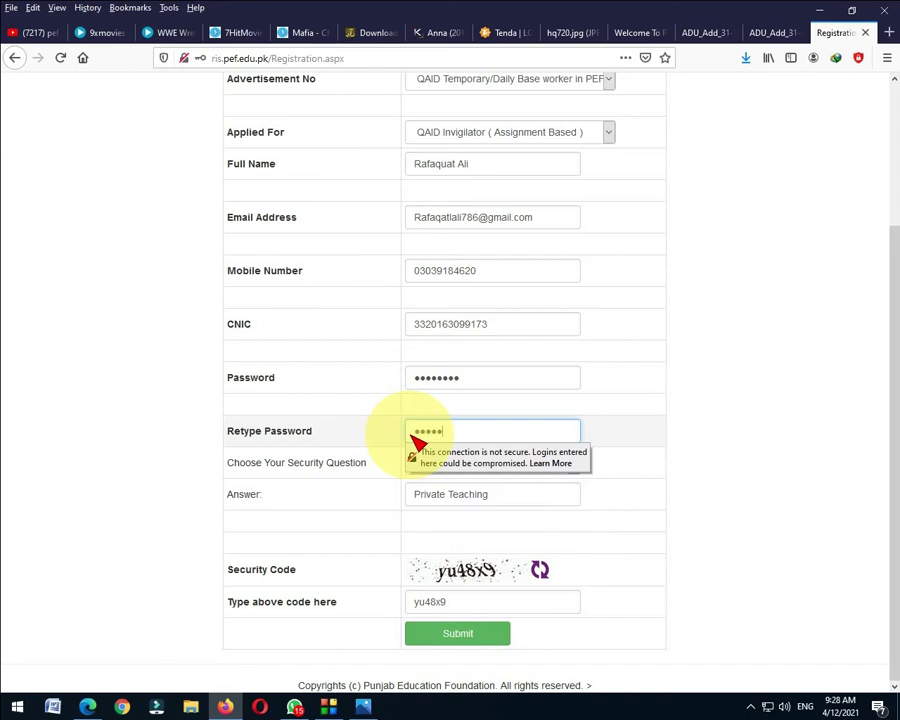
click(464, 637)
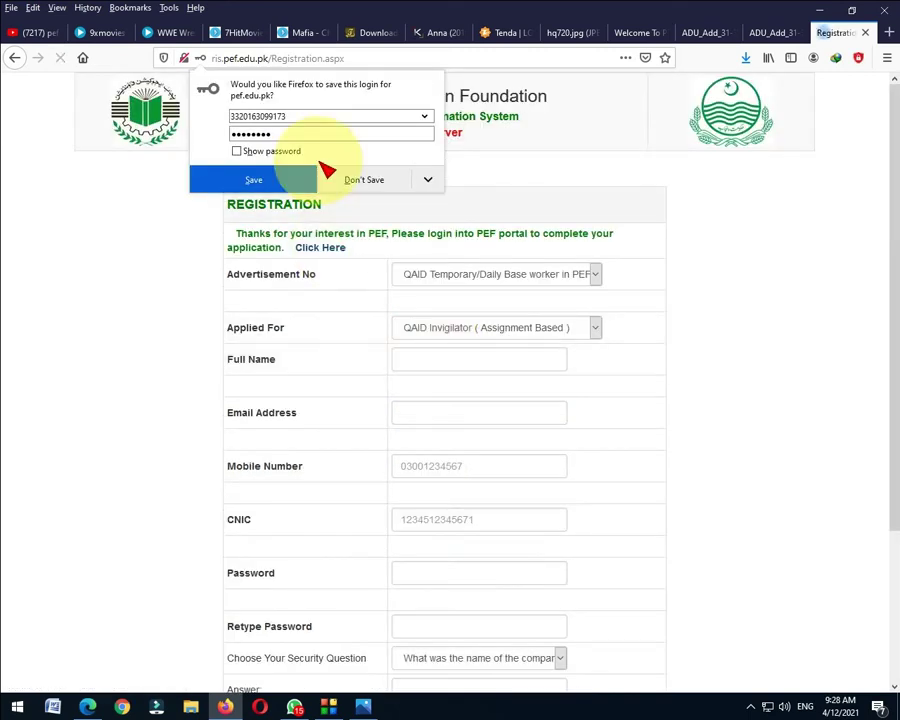
click(366, 181)
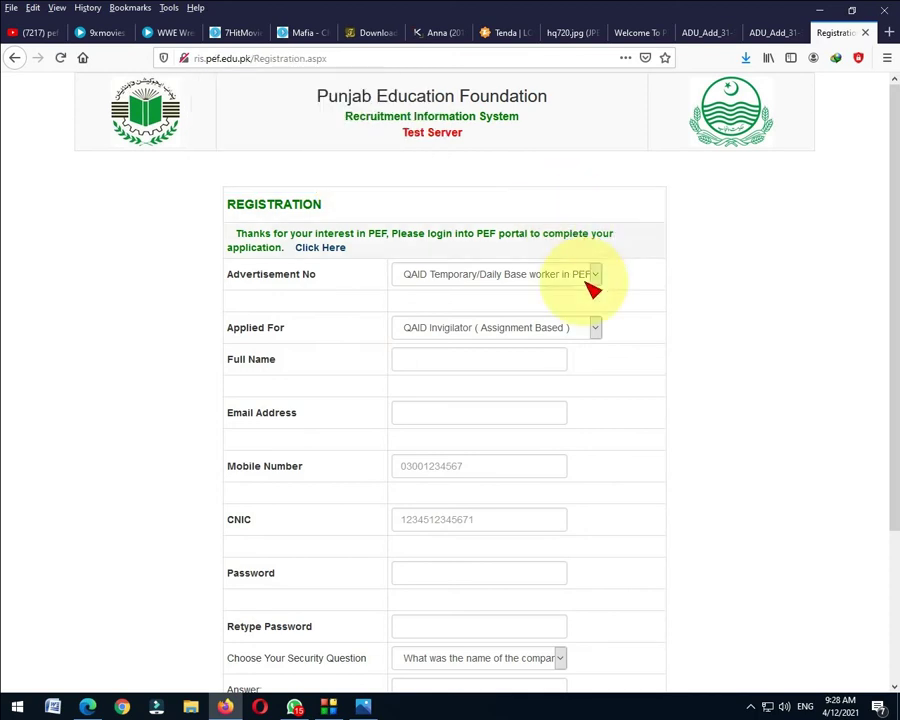
scroll(582, 290, down, 3)
scroll(578, 292, down, 1)
scroll(386, 304, up, 4)
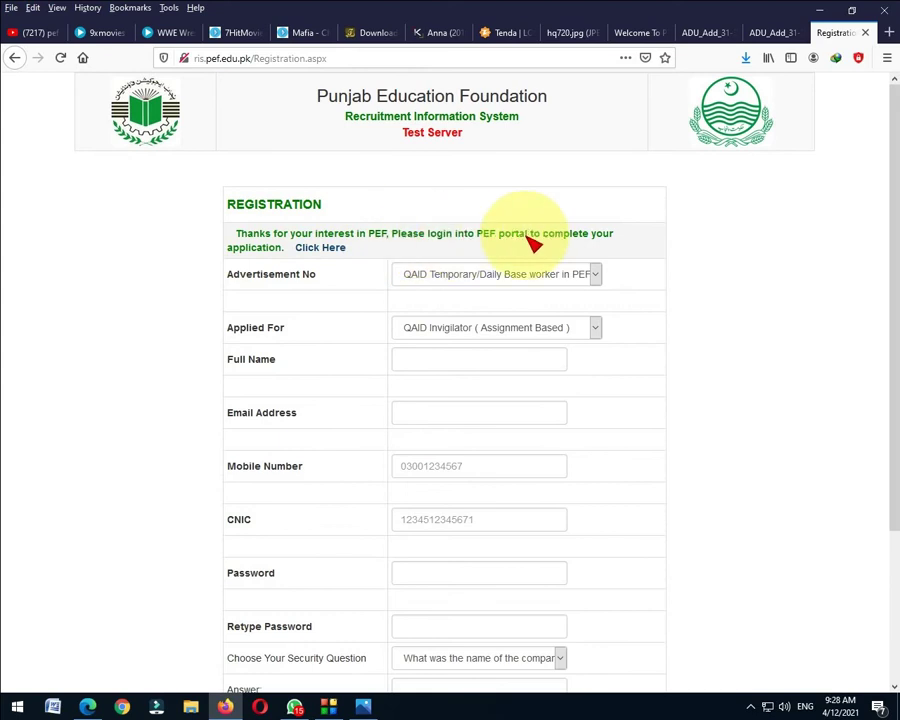
Log in to the PEF portal with the CNIC, password and security code, without saving the login.
click(333, 248)
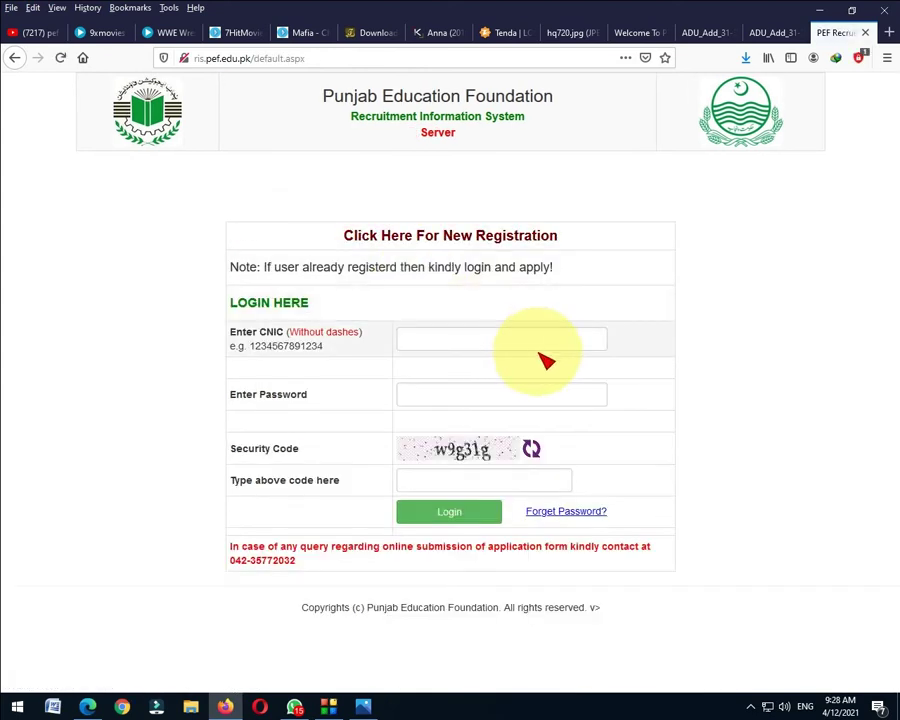
click(438, 342)
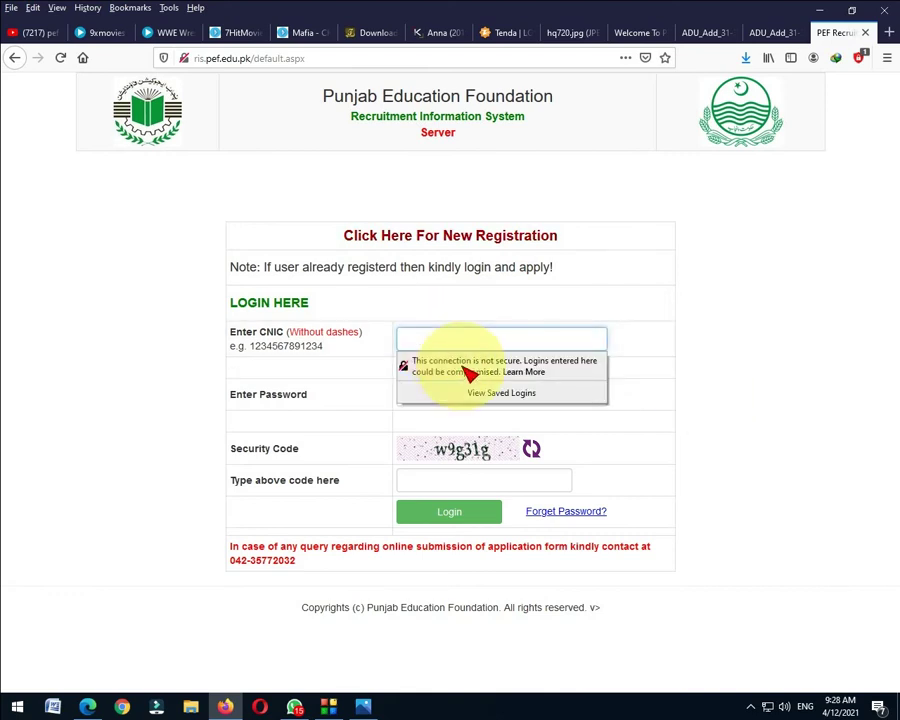
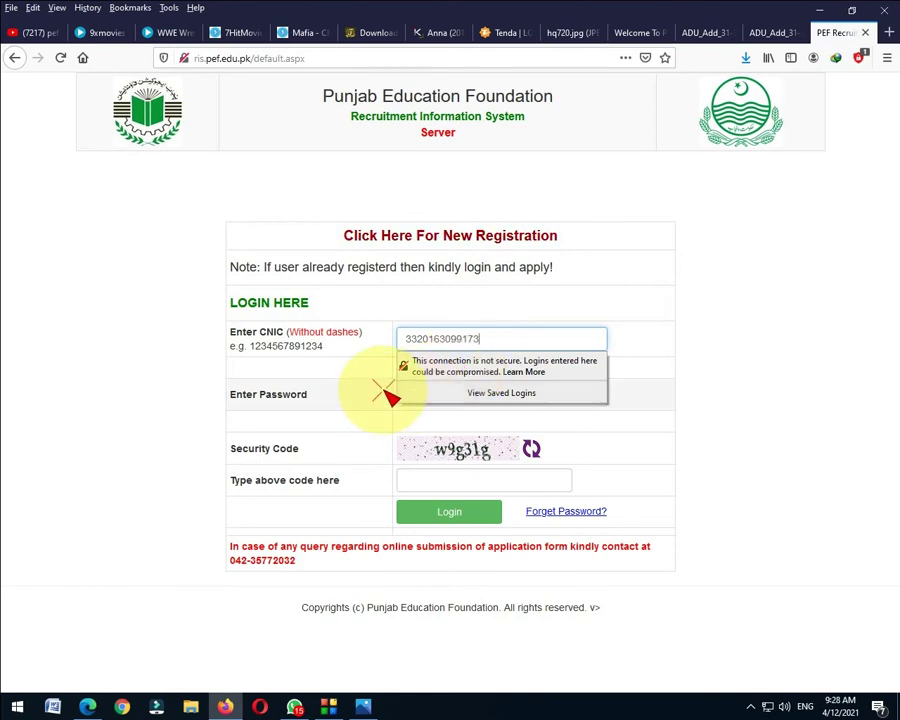
click(415, 400)
text(•••••••)
click(484, 489)
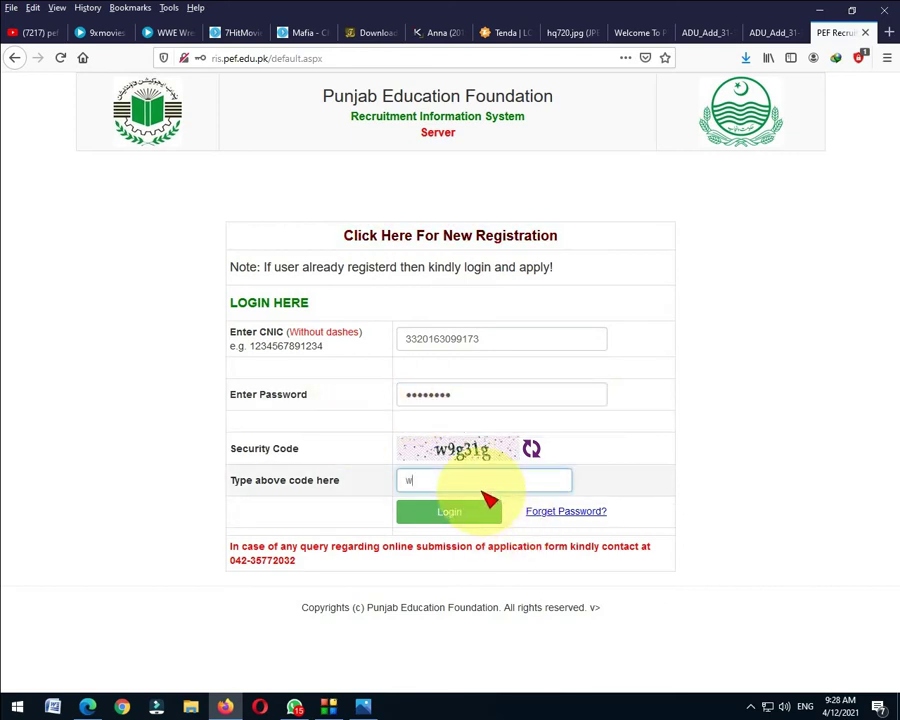
text(w9g31g)
key(Return)
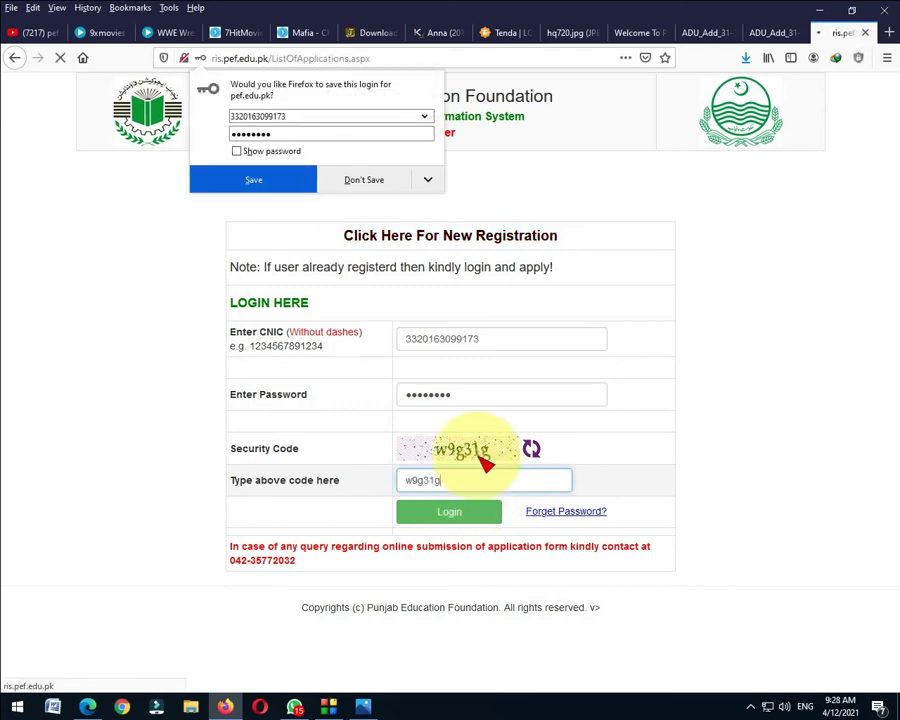
click(385, 182)
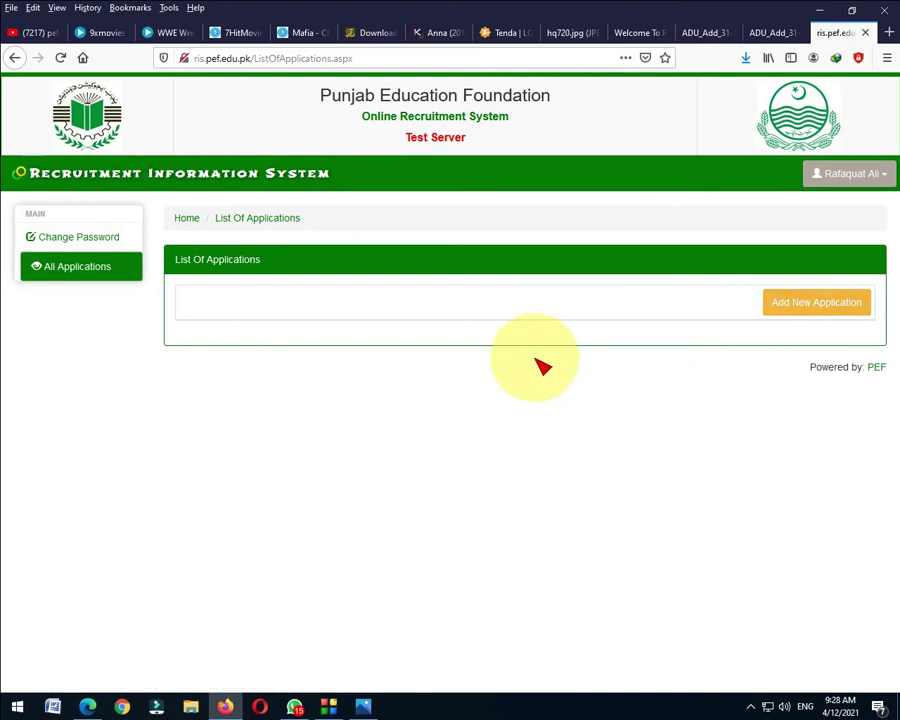
Add a new QAID Invigilator application and scroll through its form.
click(800, 306)
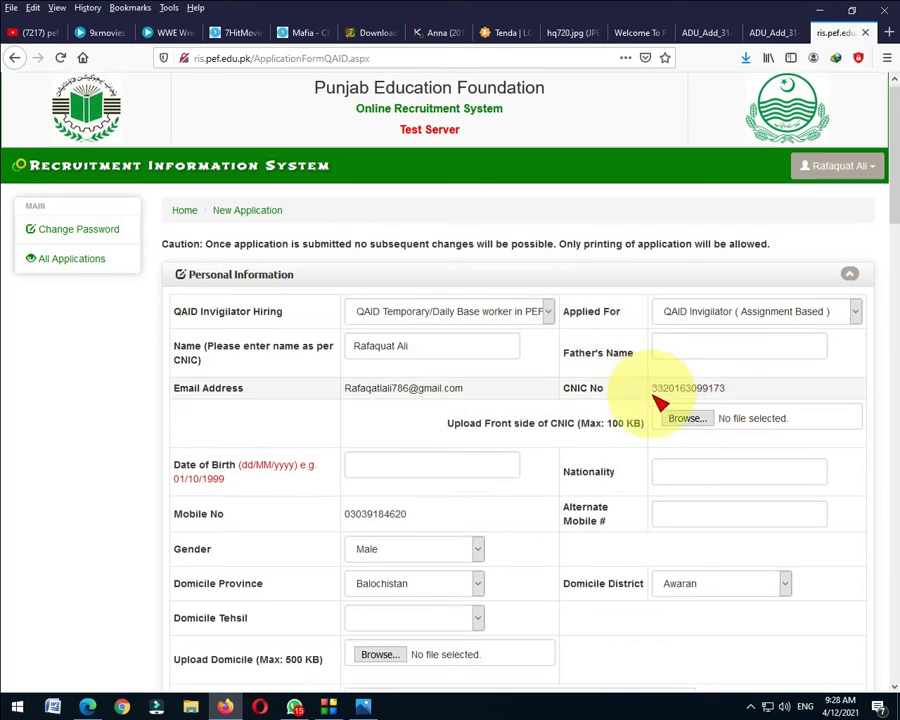
scroll(660, 392, down, 1)
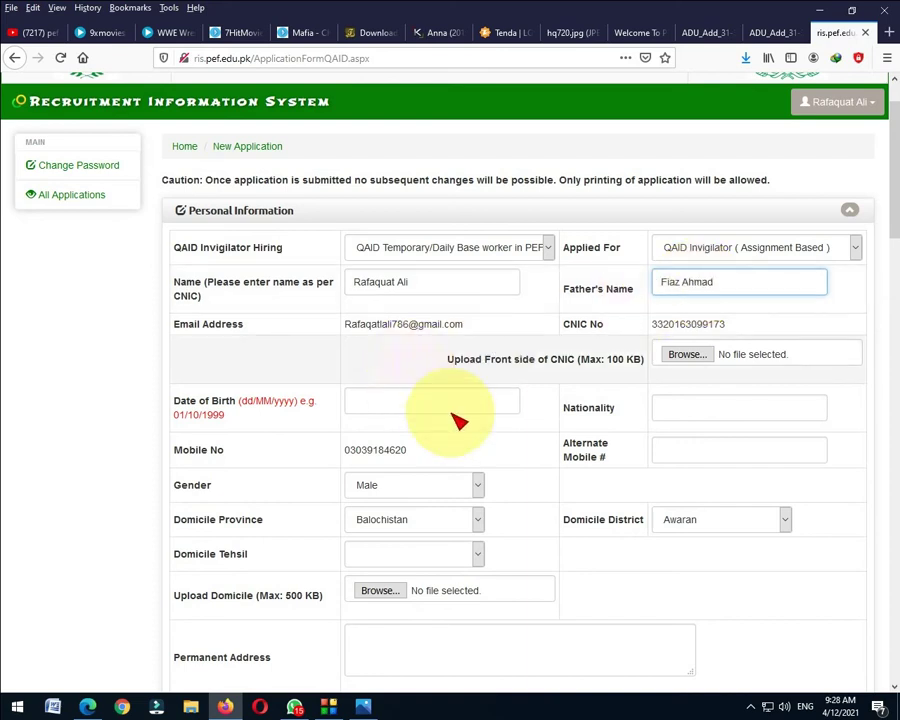
scroll(621, 423, down, 10)
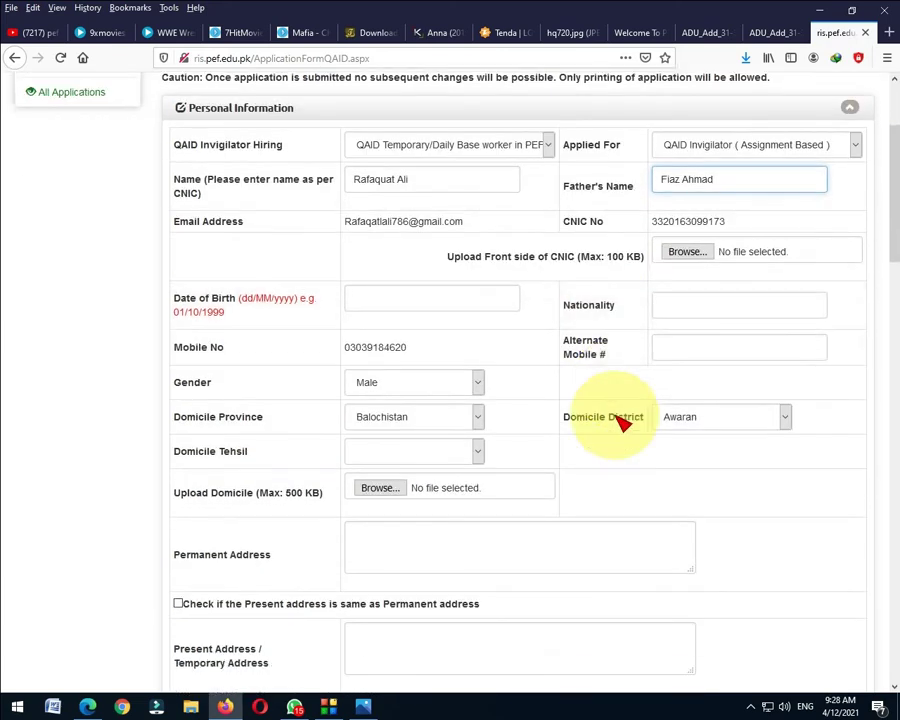
scroll(621, 423, down, 7)
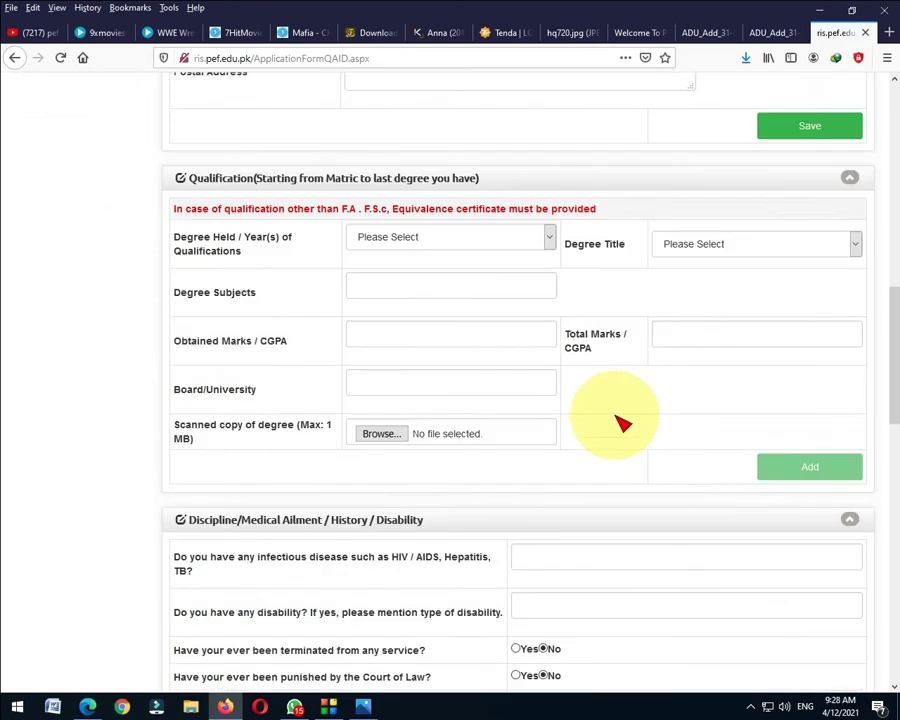
scroll(621, 423, up, 5)
drag(890, 320, 885, 195)
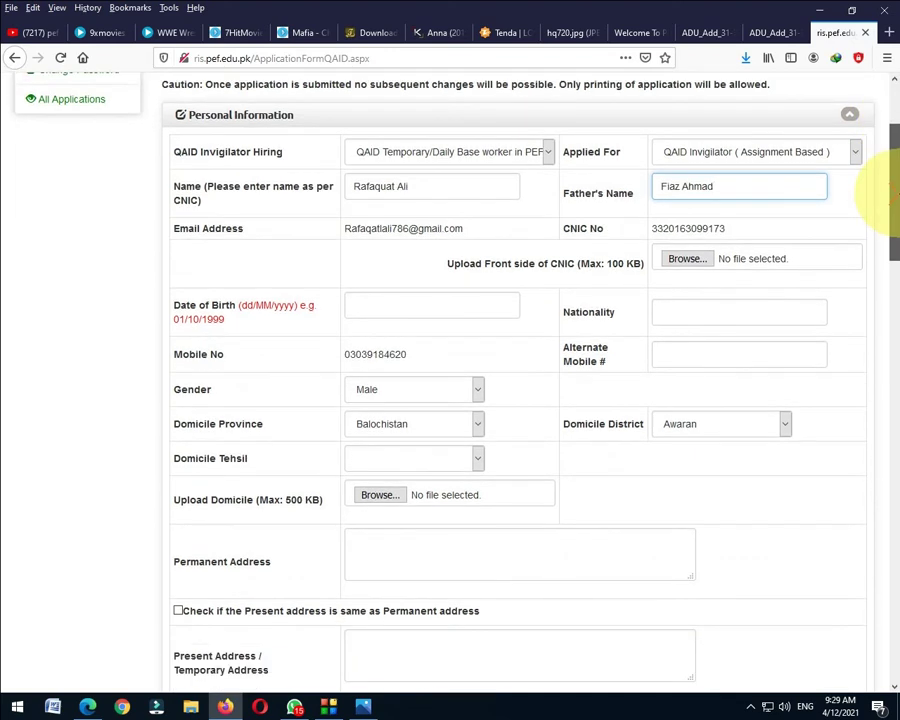
drag(885, 195, 884, 225)
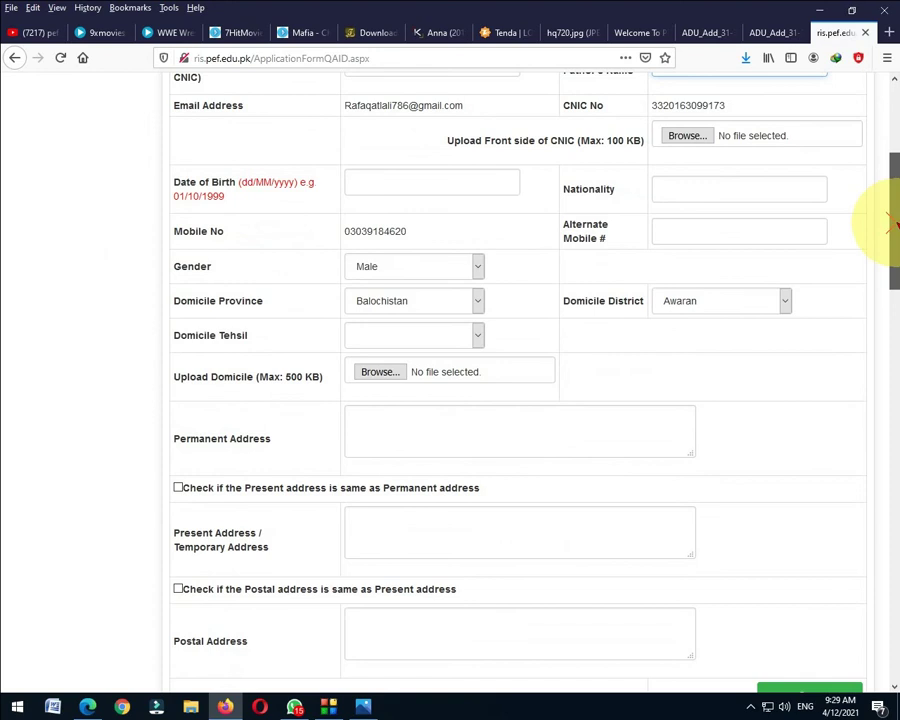
click(458, 309)
click(763, 310)
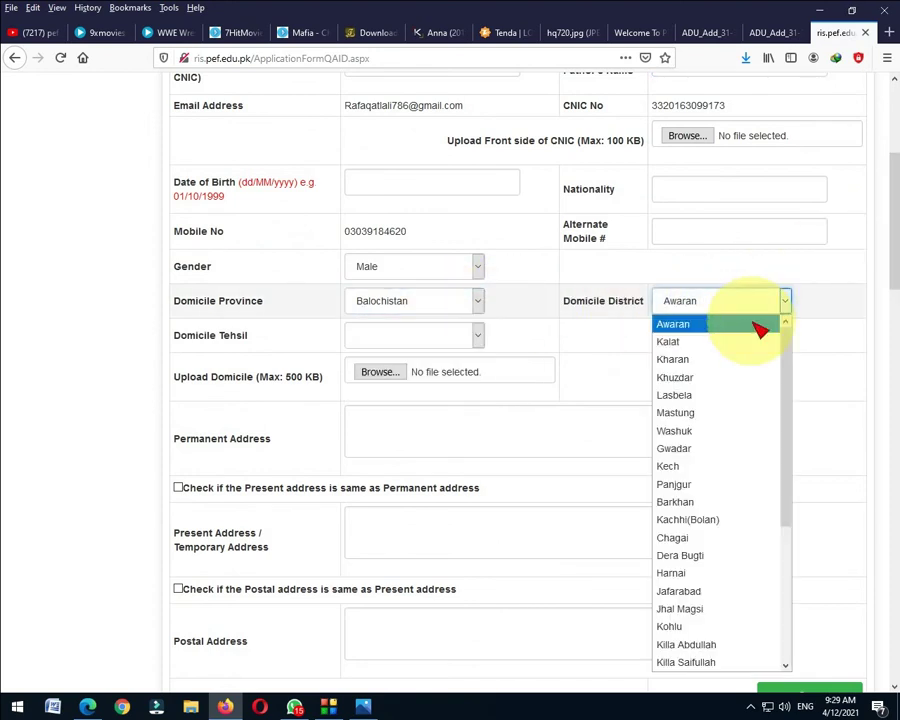
click(880, 262)
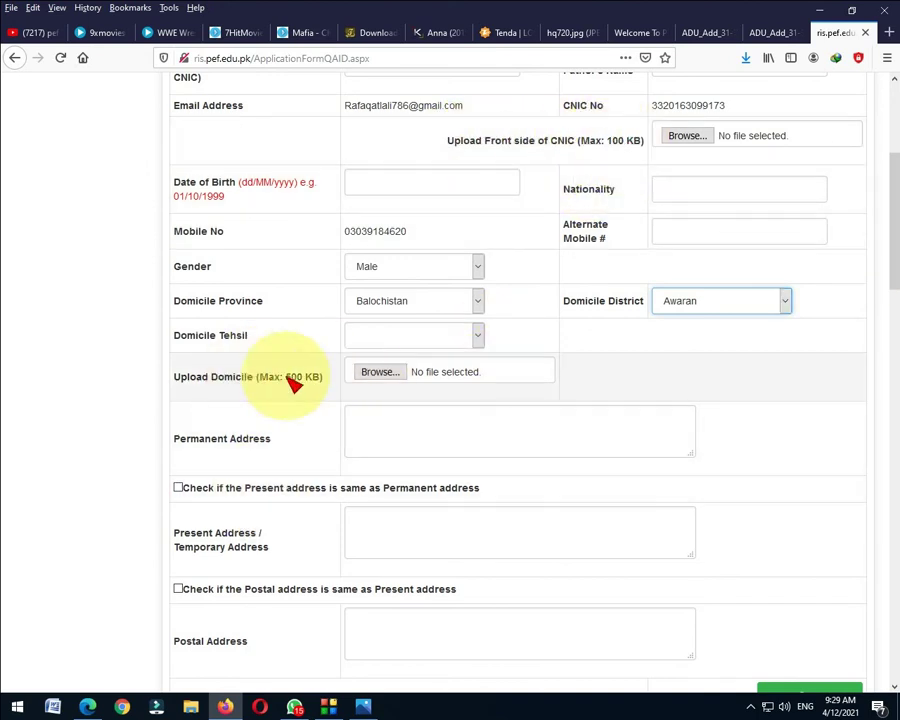
drag(892, 257, 893, 355)
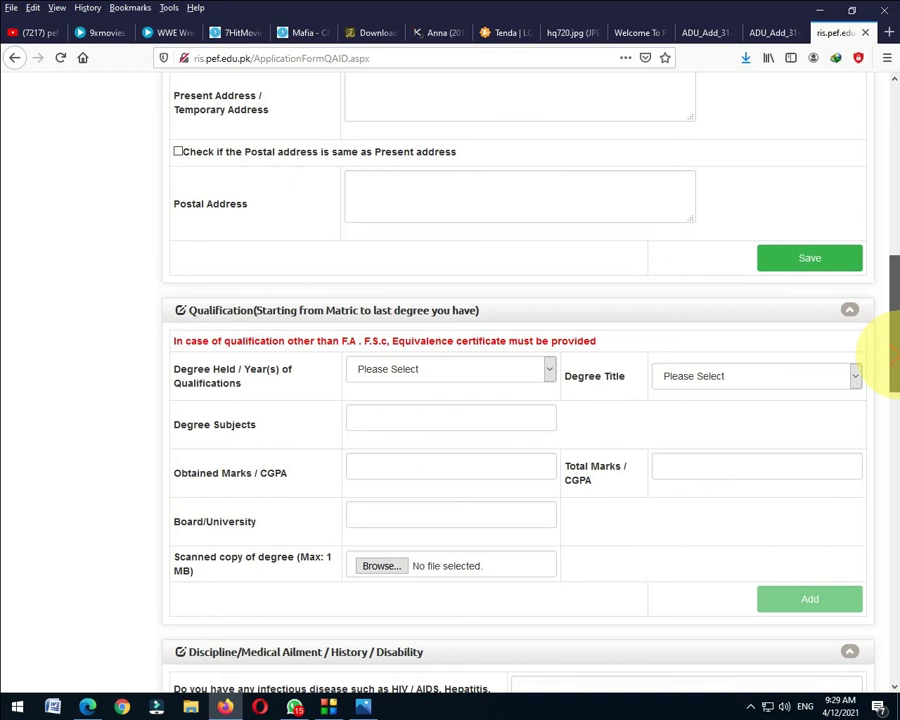
drag(893, 355, 893, 395)
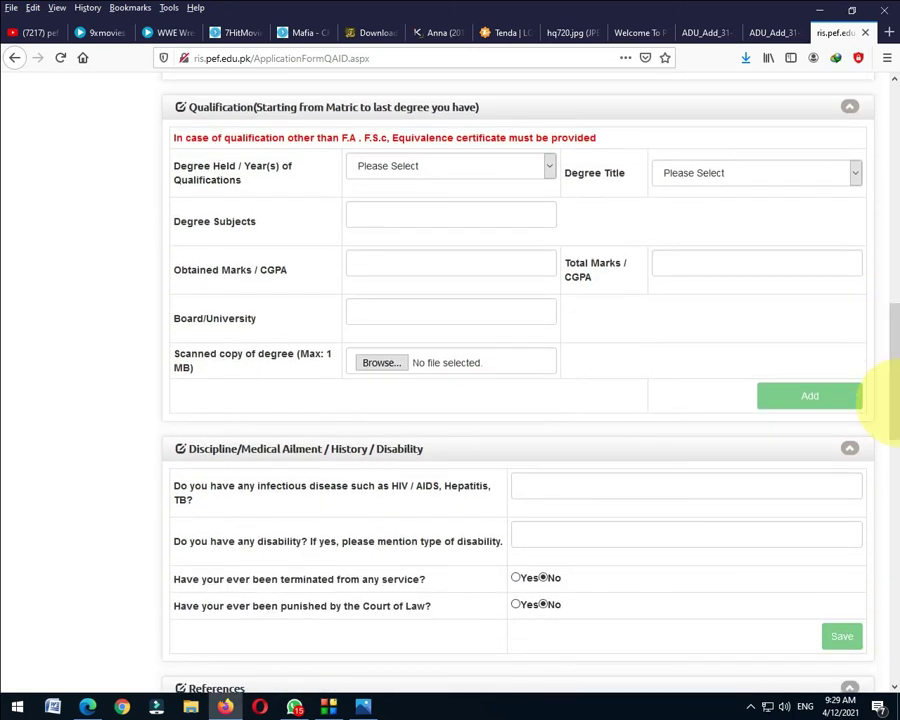
drag(893, 400, 893, 595)
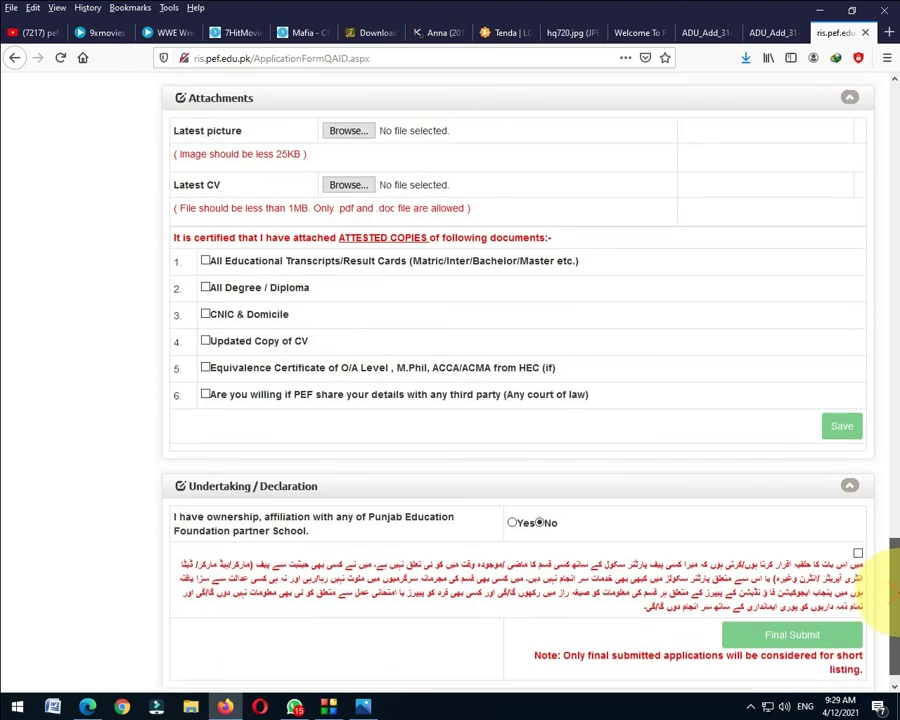
drag(897, 597, 896, 610)
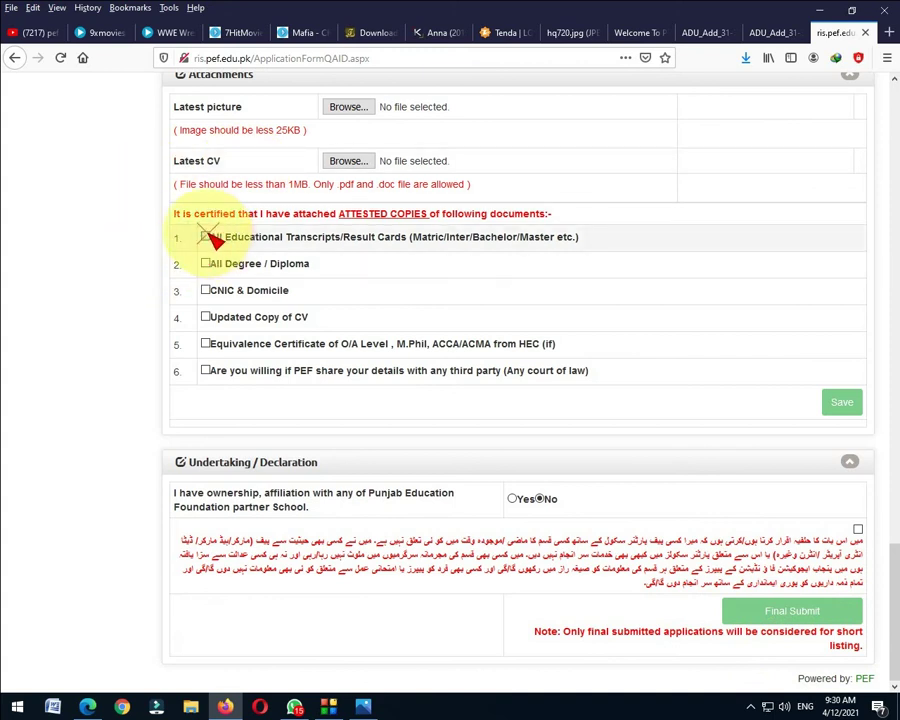
Tick the declarations for transcripts, degrees, CNIC & Domicile, CV and third-party sharing.
click(207, 238)
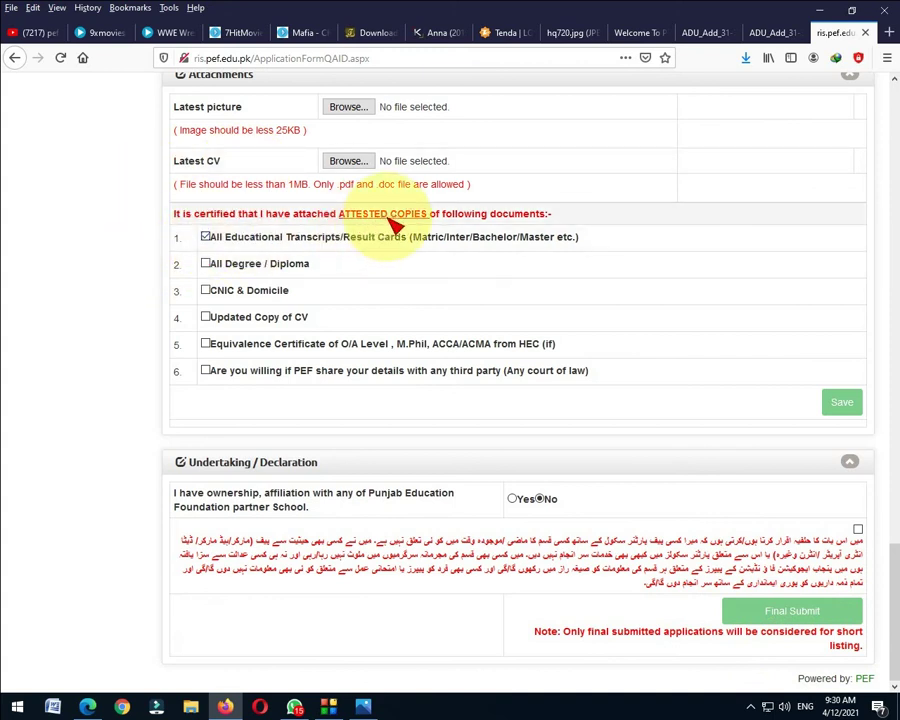
click(207, 265)
click(207, 291)
click(207, 318)
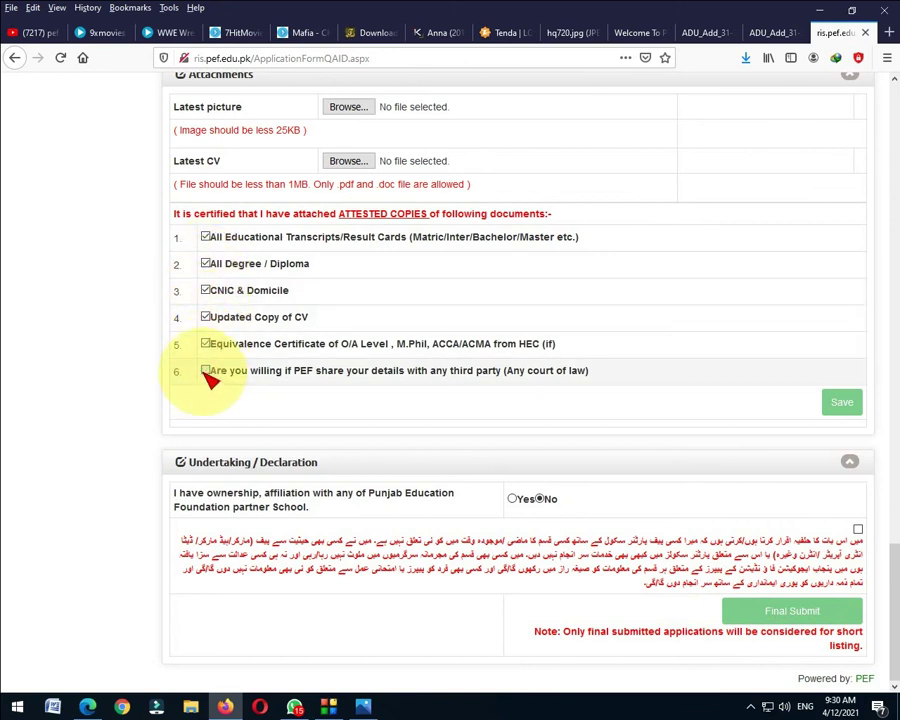
click(207, 371)
scroll(458, 301, up, 3)
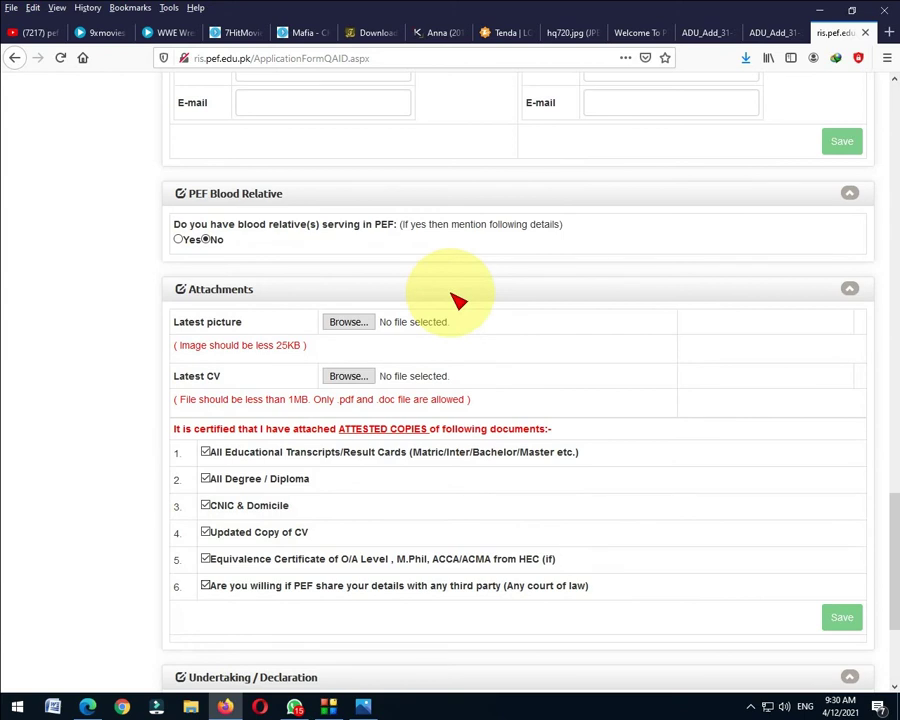
scroll(470, 308, down, 4)
click(753, 706)
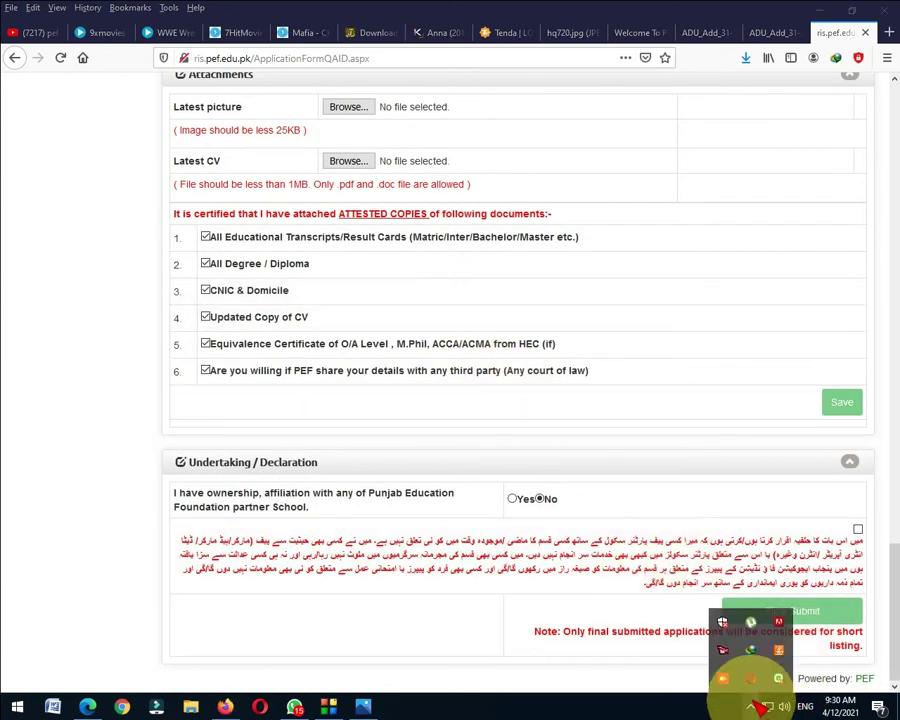
right_click(722, 678)
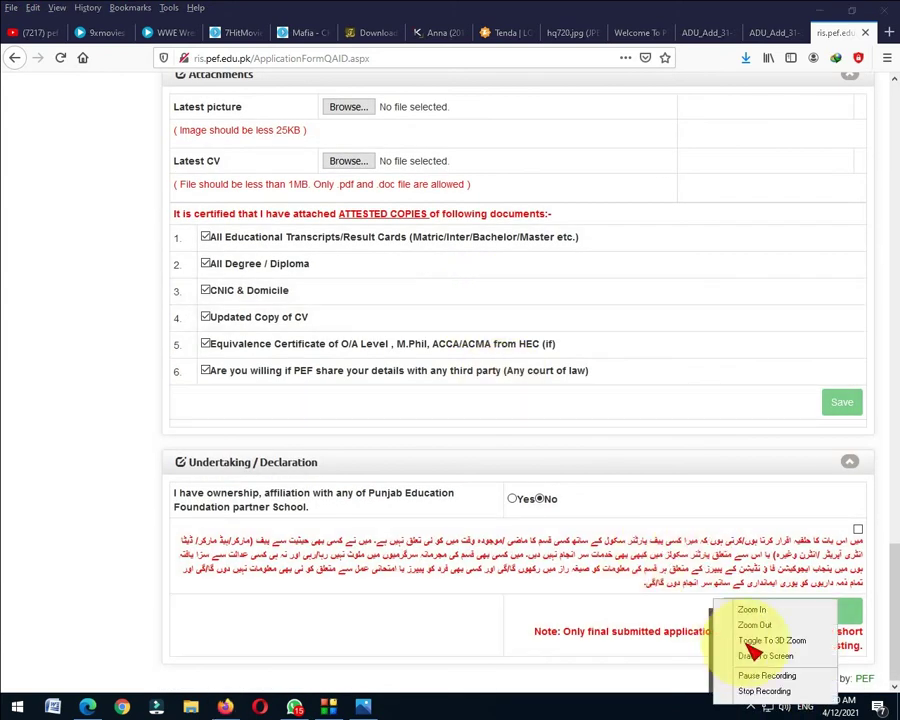